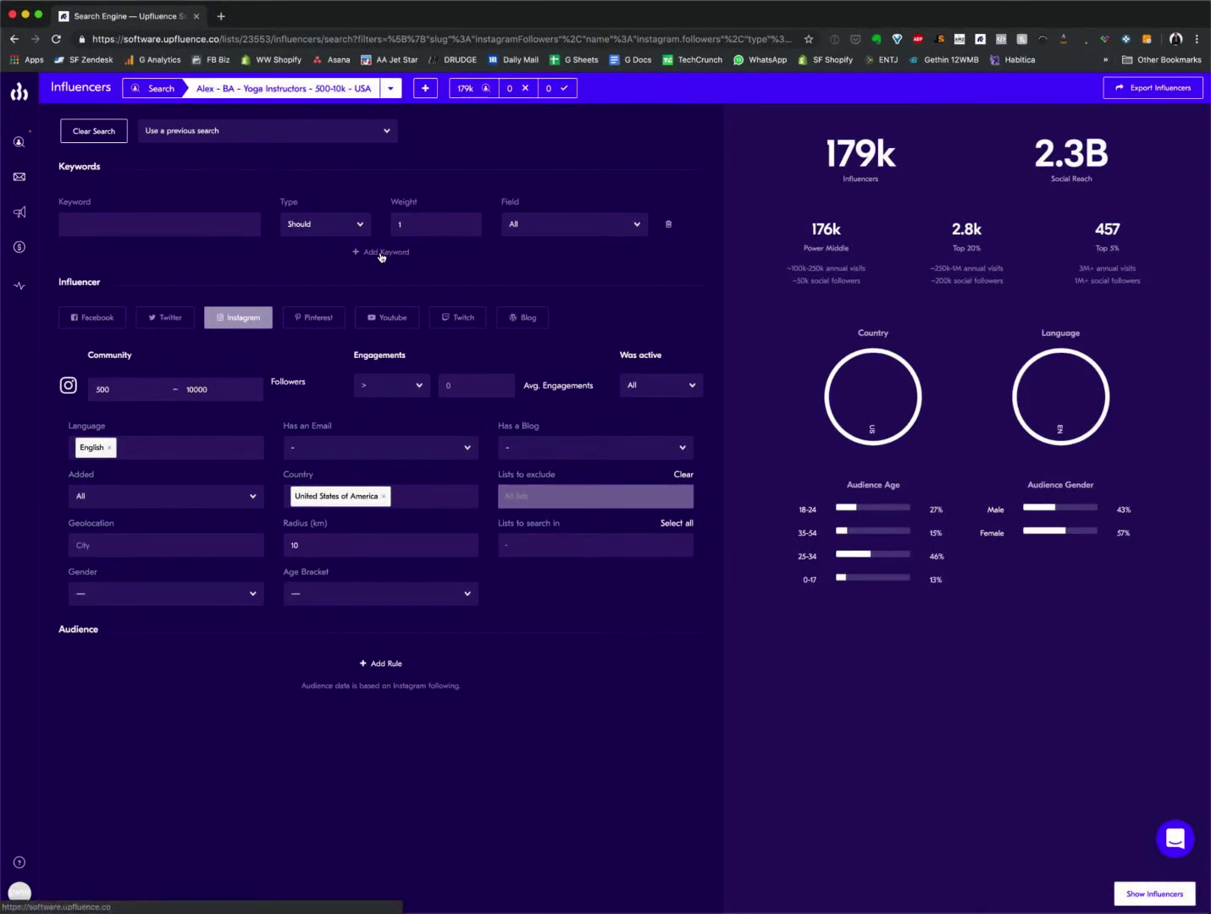
Step: Add three more empty keyword rows to the influencer search
{"action": "left_click", "coordinate": [382, 255]}
{"action": "left_click", "coordinate": [381, 287]}
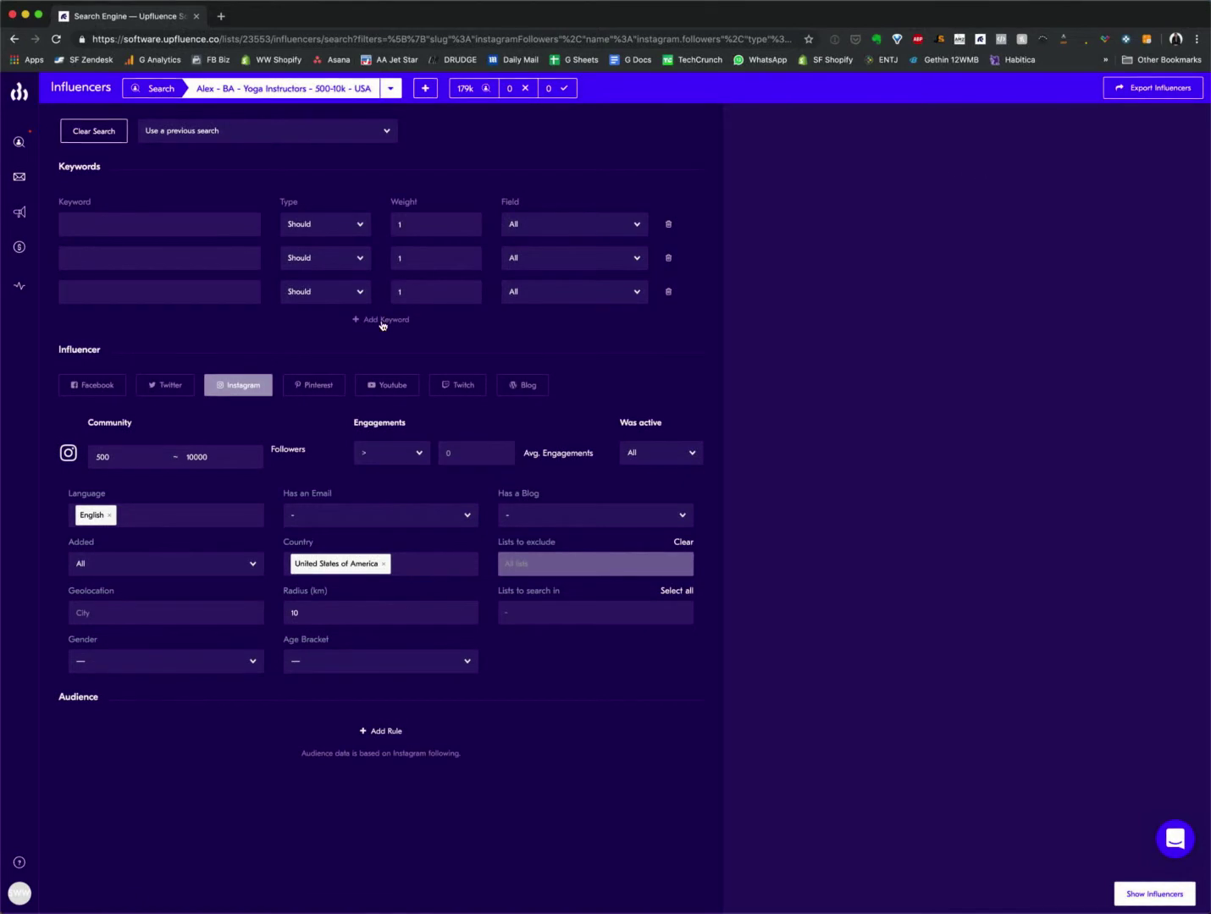
{"action": "left_click", "coordinate": [382, 325]}
{"action": "left_click", "coordinate": [122, 222]}
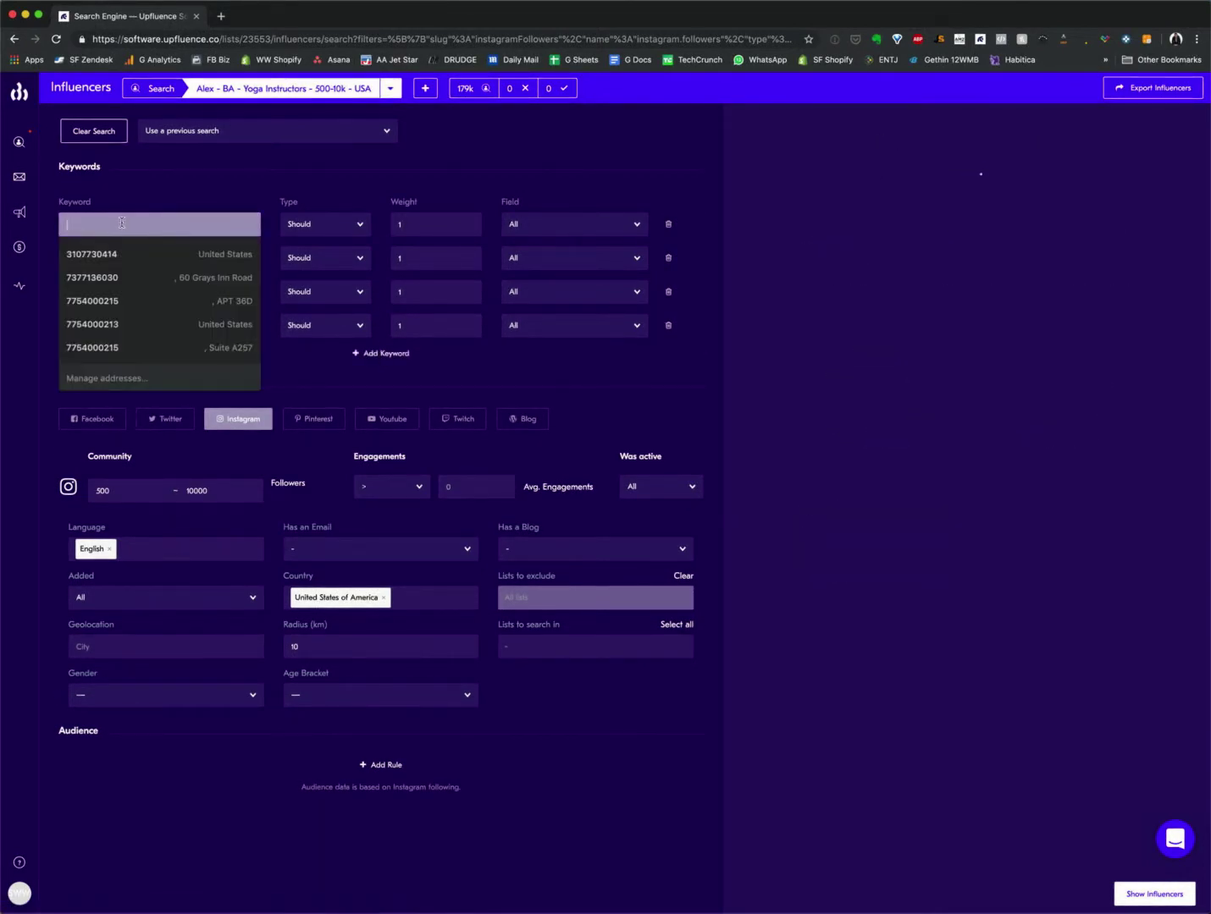
{"action": "left_click", "coordinate": [152, 198]}
{"action": "left_click", "coordinate": [116, 252]}
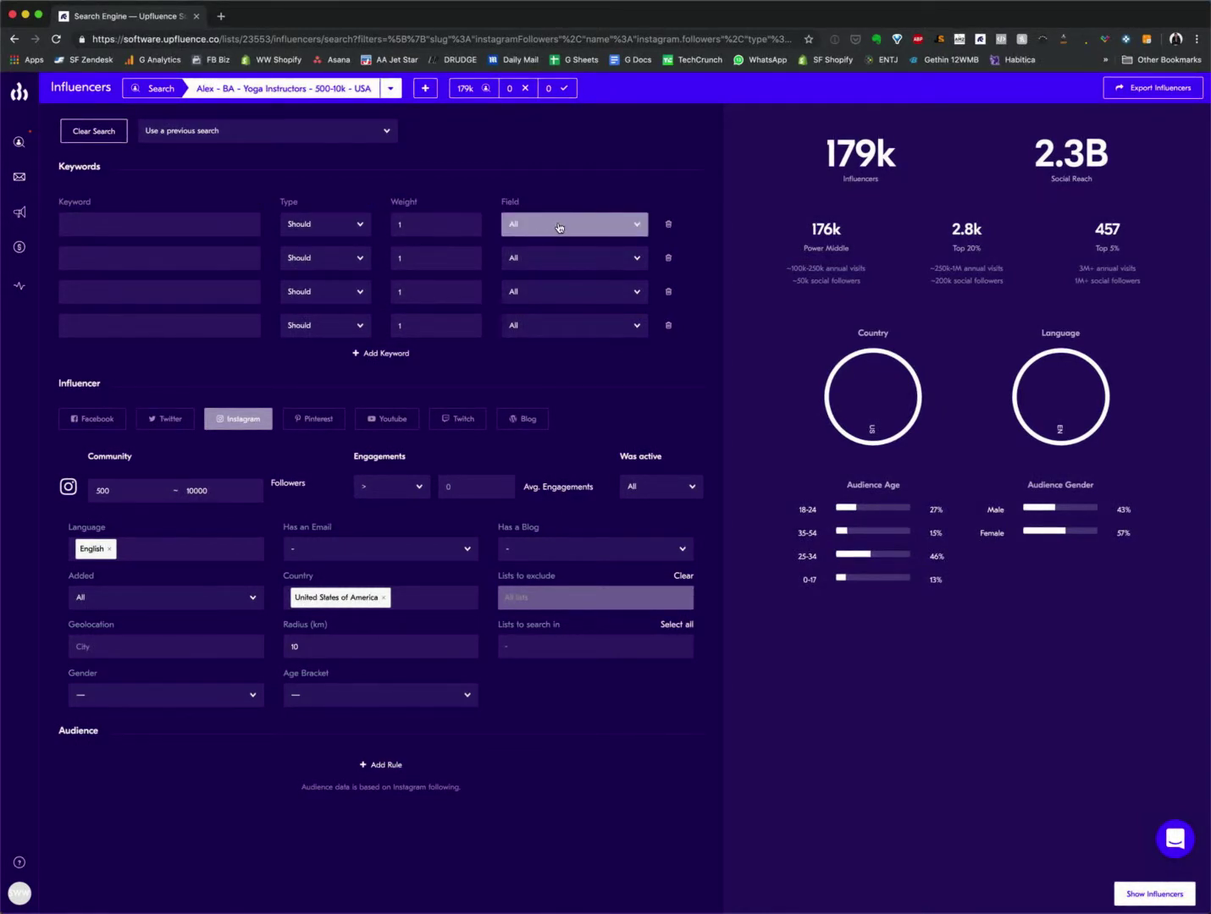
{"action": "left_click", "coordinate": [186, 224]}
{"action": "left_click", "coordinate": [181, 203]}
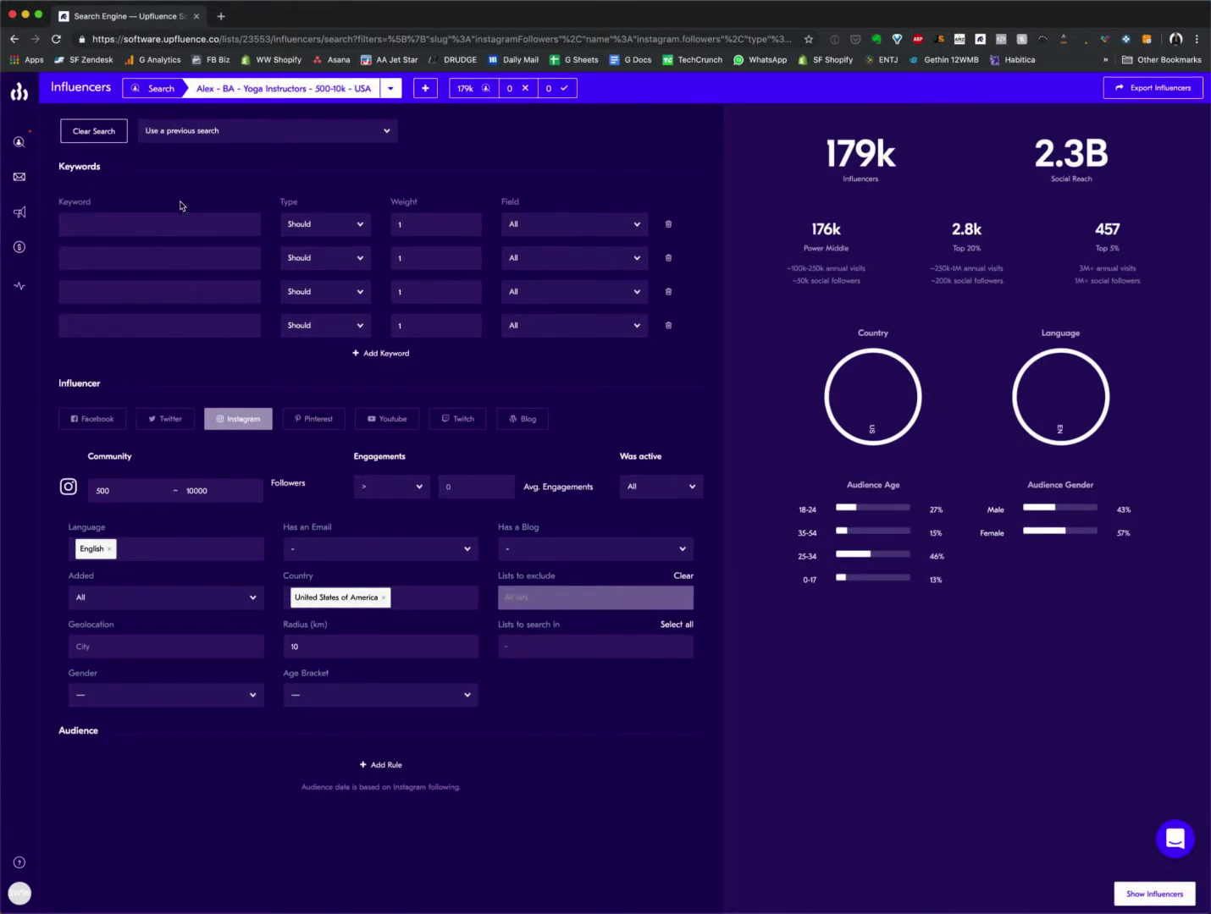
{"action": "left_click", "coordinate": [177, 224]}
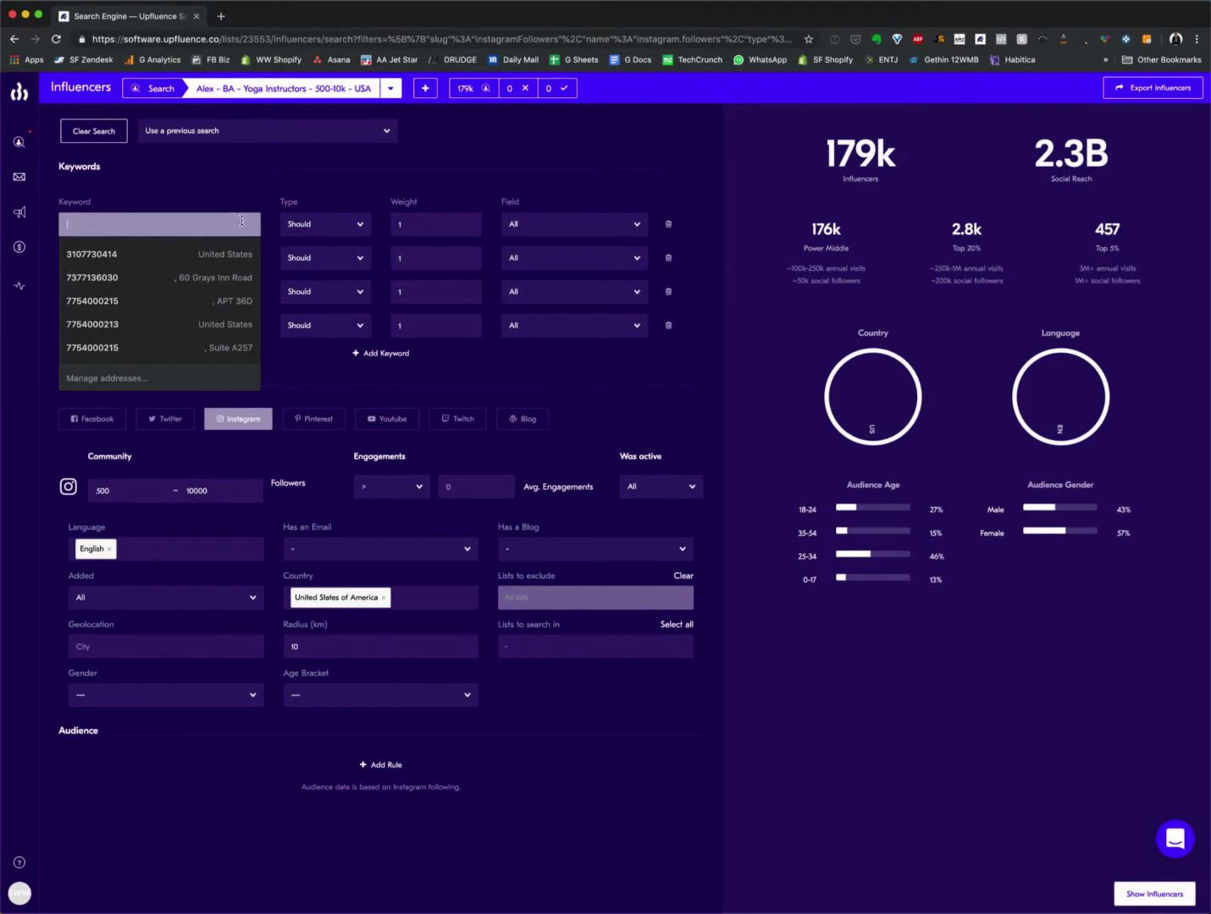
{"action": "left_click", "coordinate": [270, 225]}
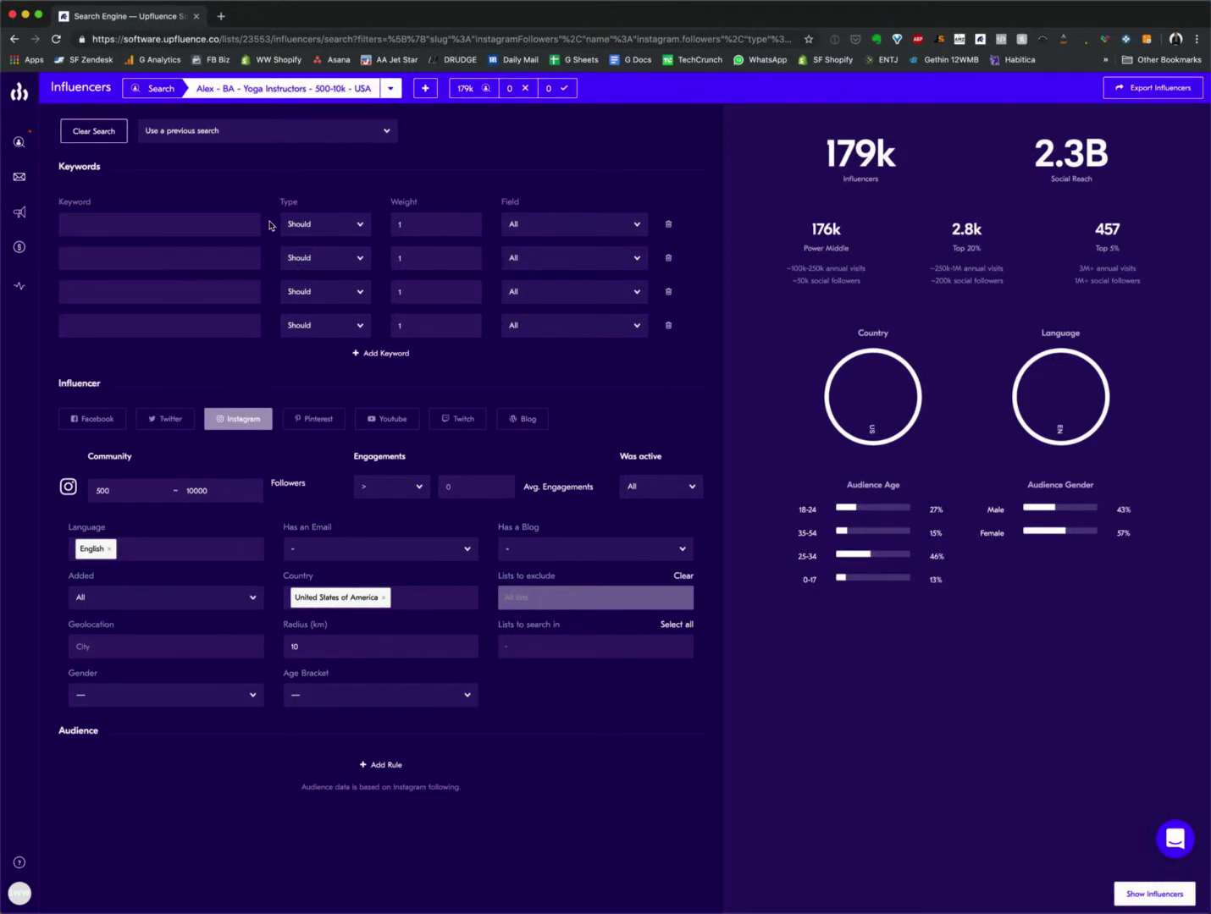
{"action": "left_click", "coordinate": [176, 259]}
Step: Enter the keywords yoga, fitness, health and pilates in the four keyword rows, in that order
{"action": "left_click", "coordinate": [177, 224]}
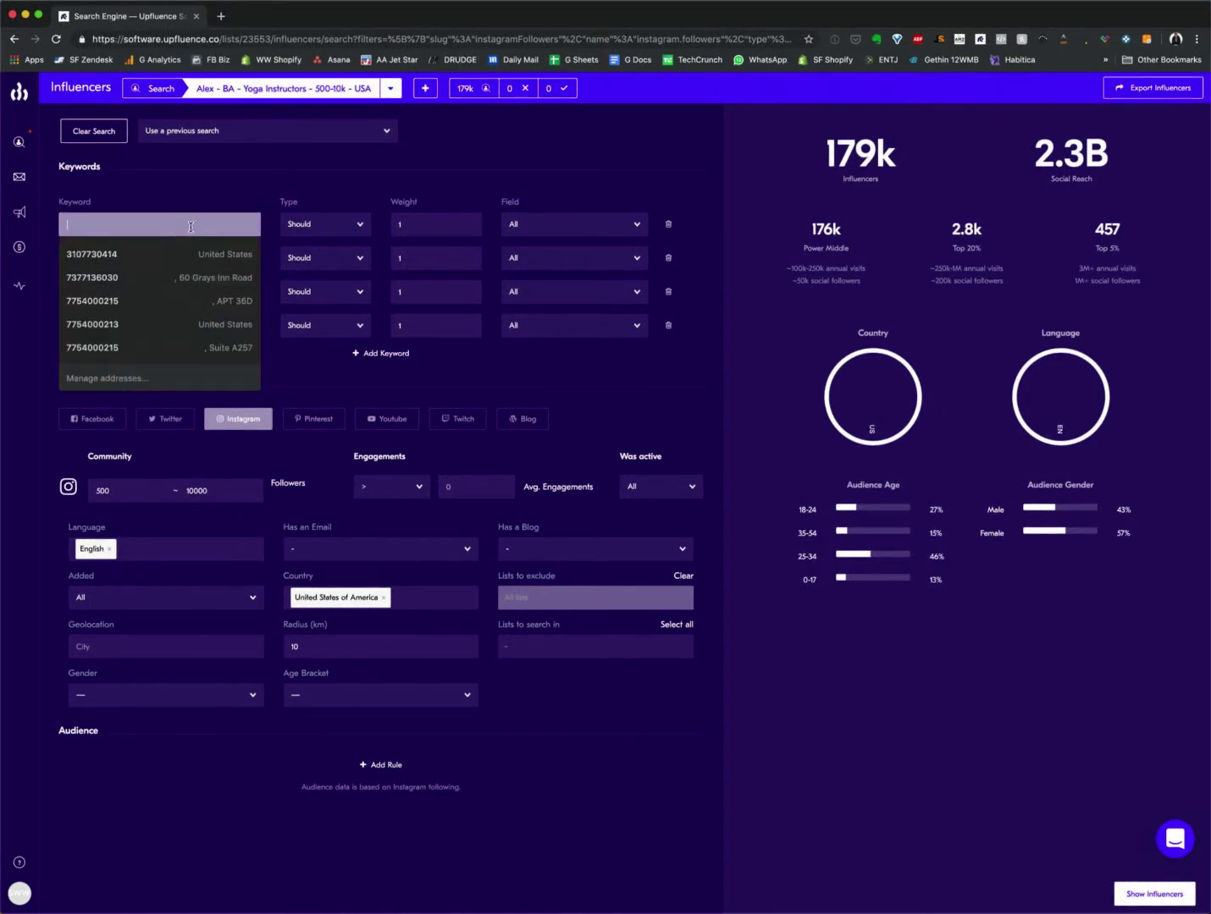
{"action": "type", "text": "roga"}
{"action": "left_click", "coordinate": [195, 259]}
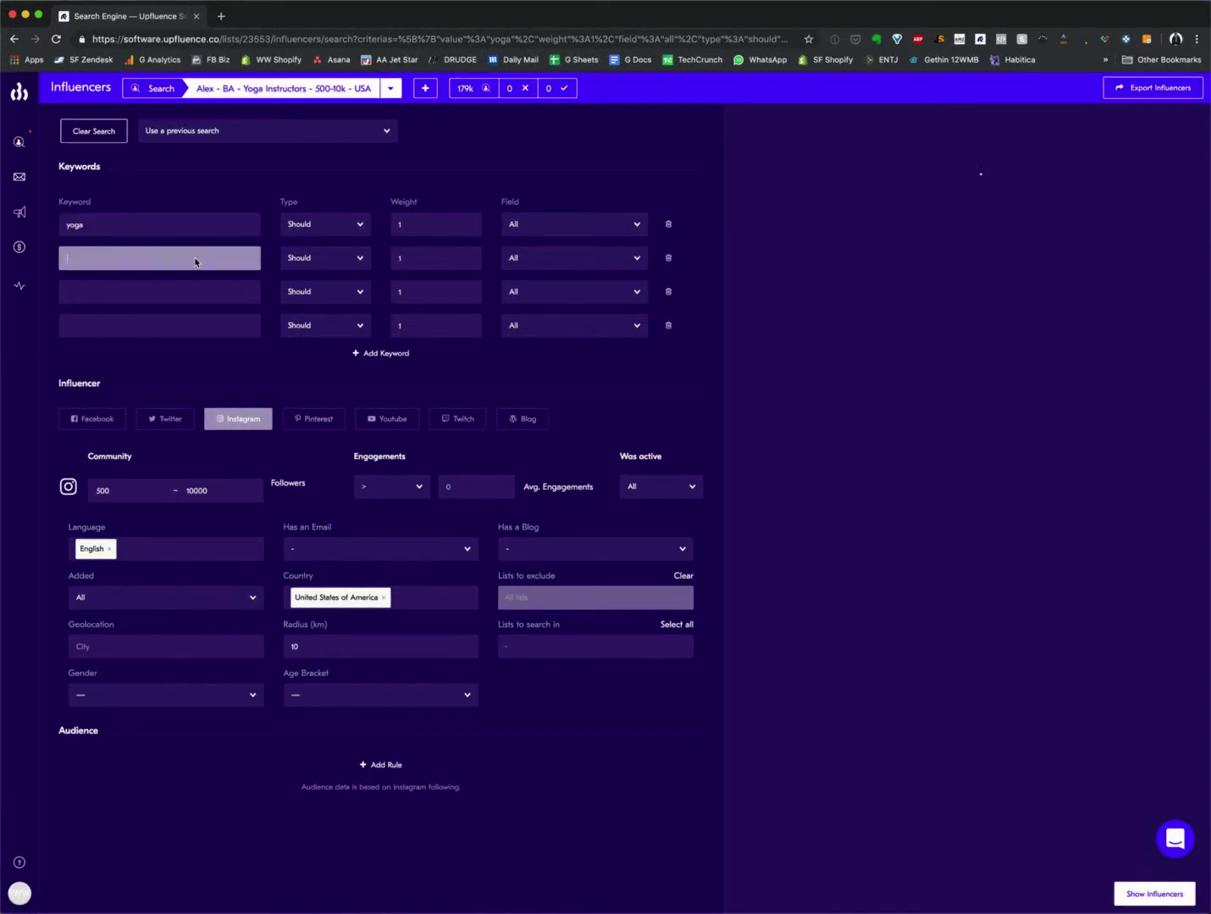
{"action": "type", "text": "fitness"}
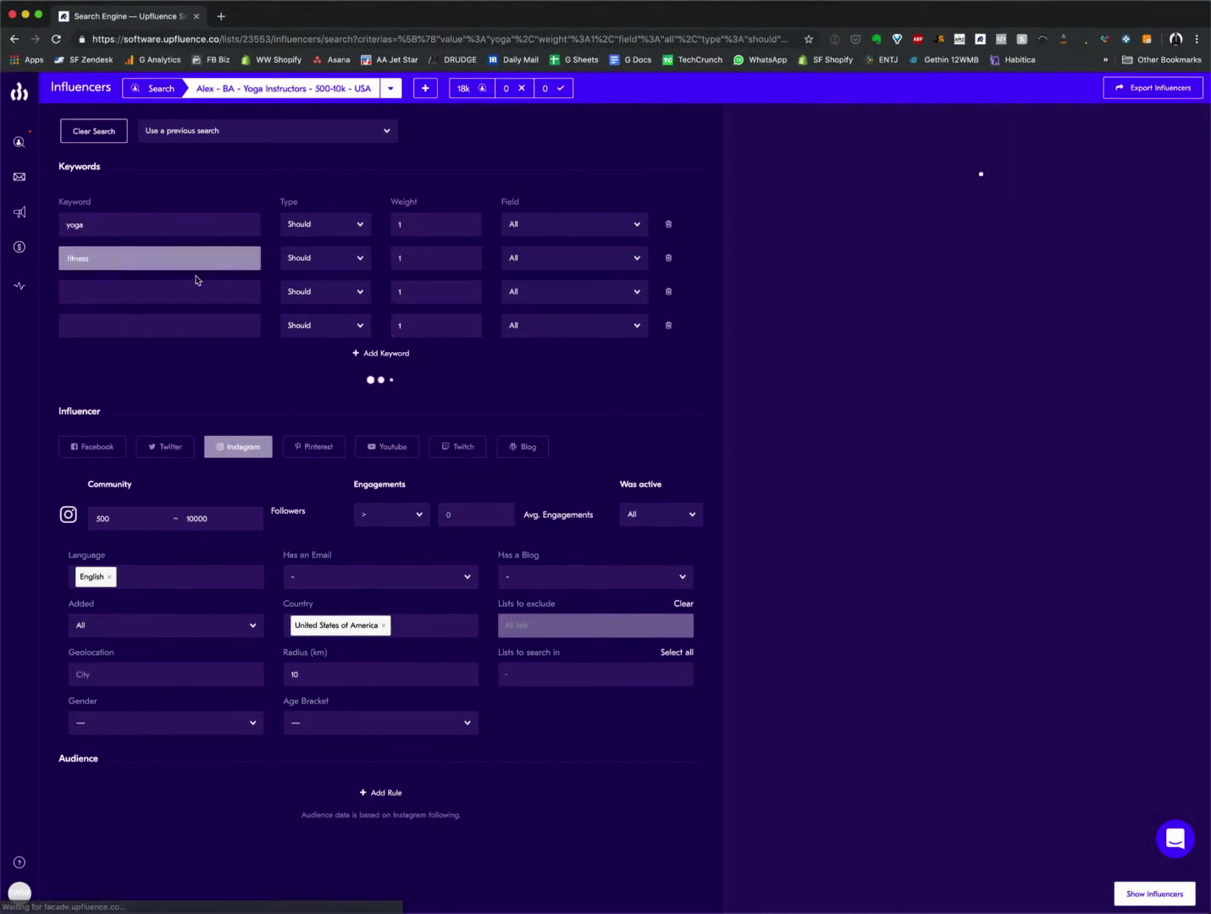
{"action": "left_click", "coordinate": [193, 284]}
{"action": "type", "text": "health"}
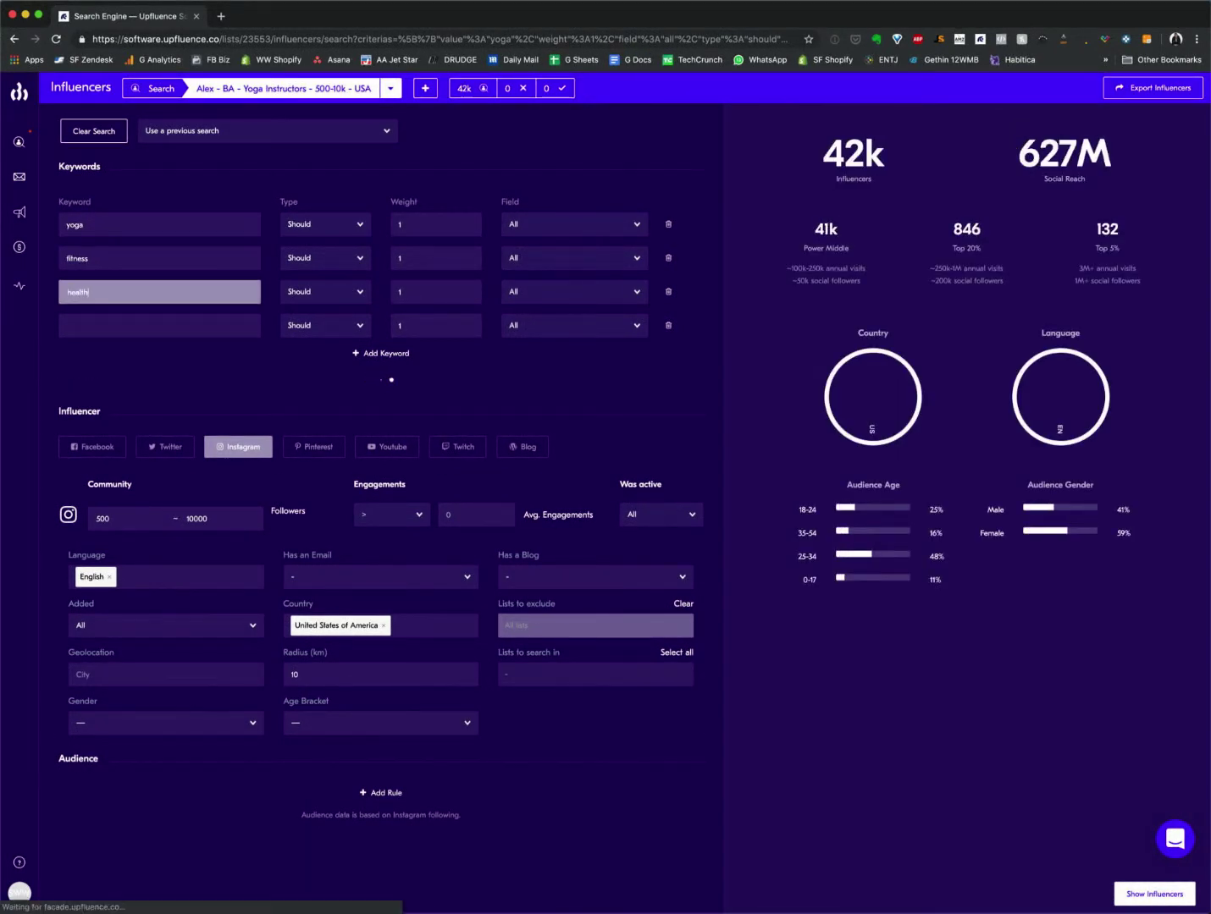
{"action": "left_click", "coordinate": [189, 317]}
{"action": "type", "text": "pilates"}
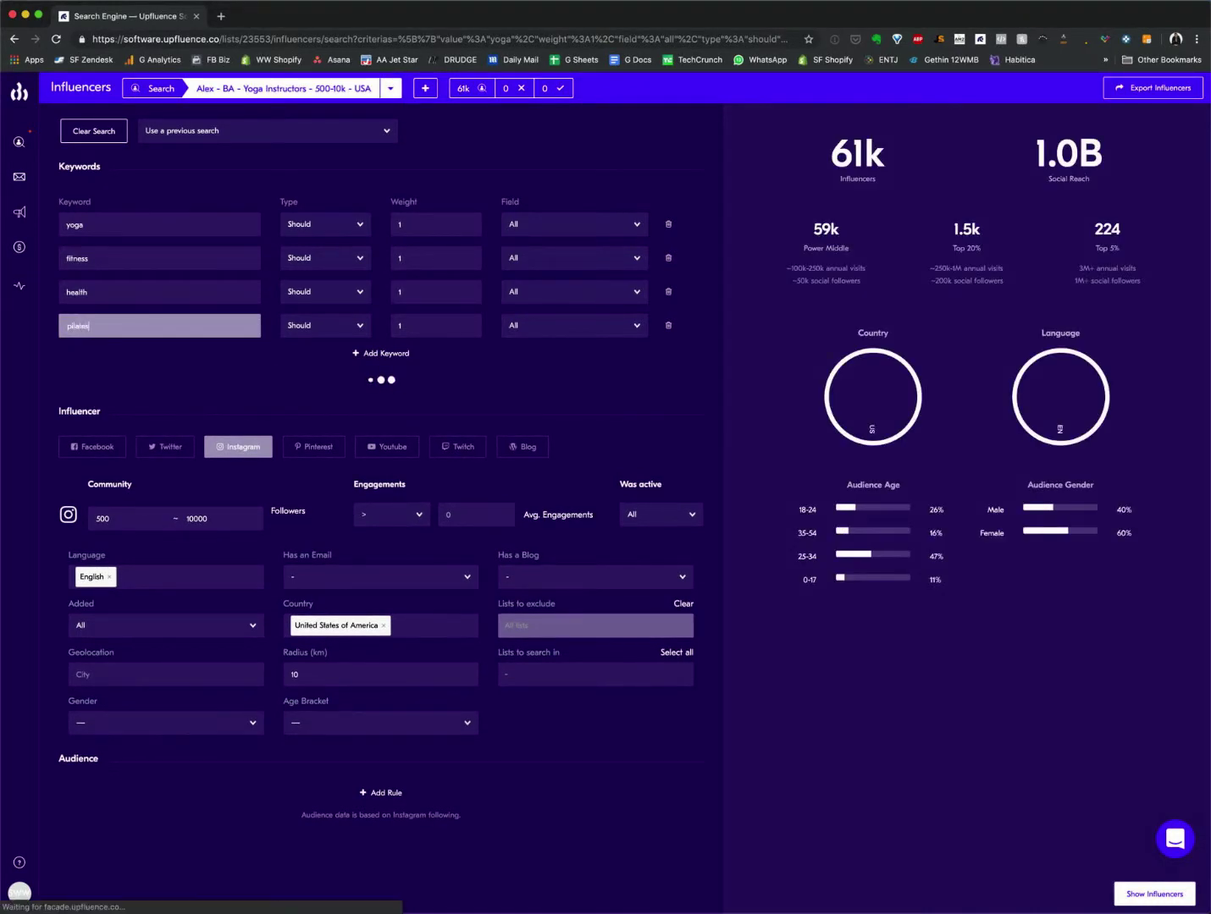
{"action": "left_click", "coordinate": [221, 359]}
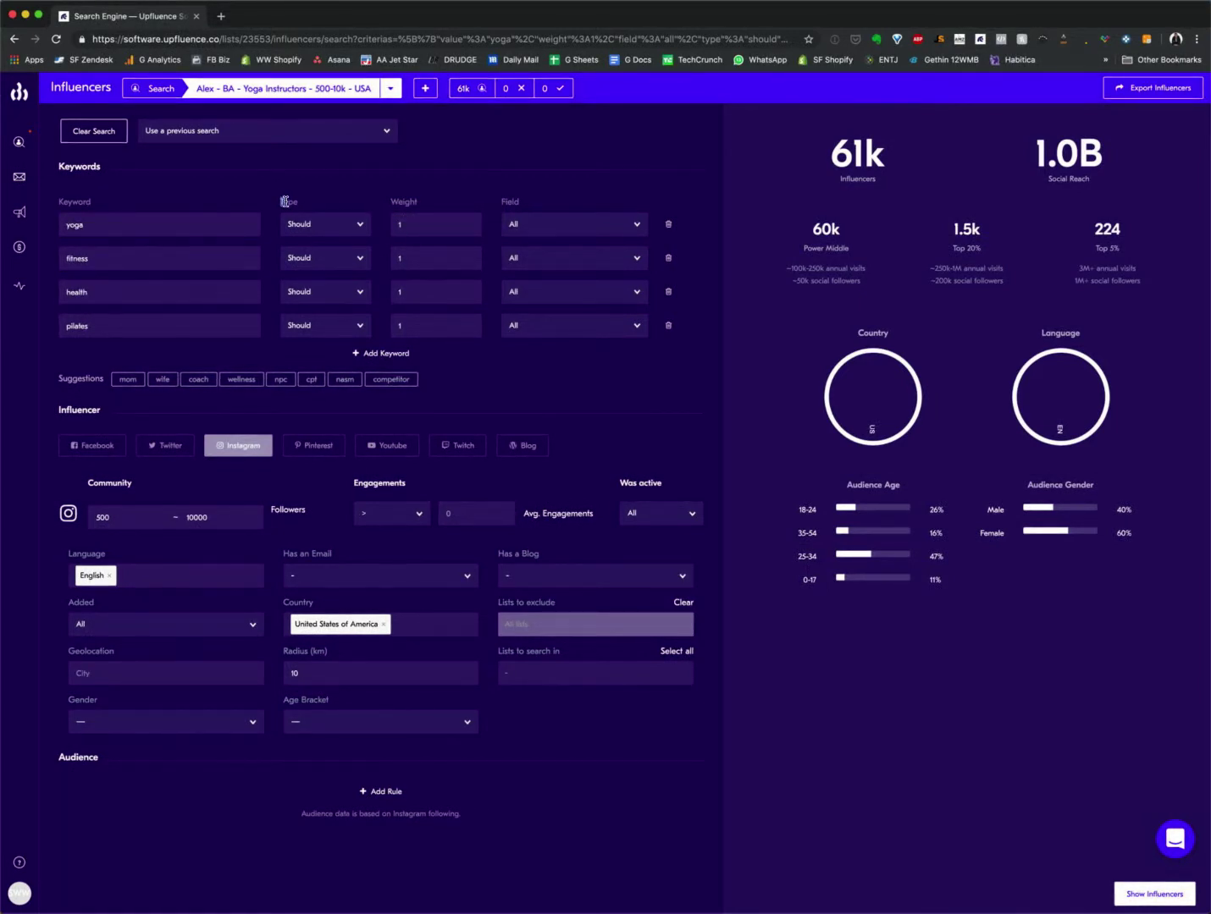
Step: Check the match types offered for the yoga keyword and set its type to Must
{"action": "left_click", "coordinate": [333, 224]}
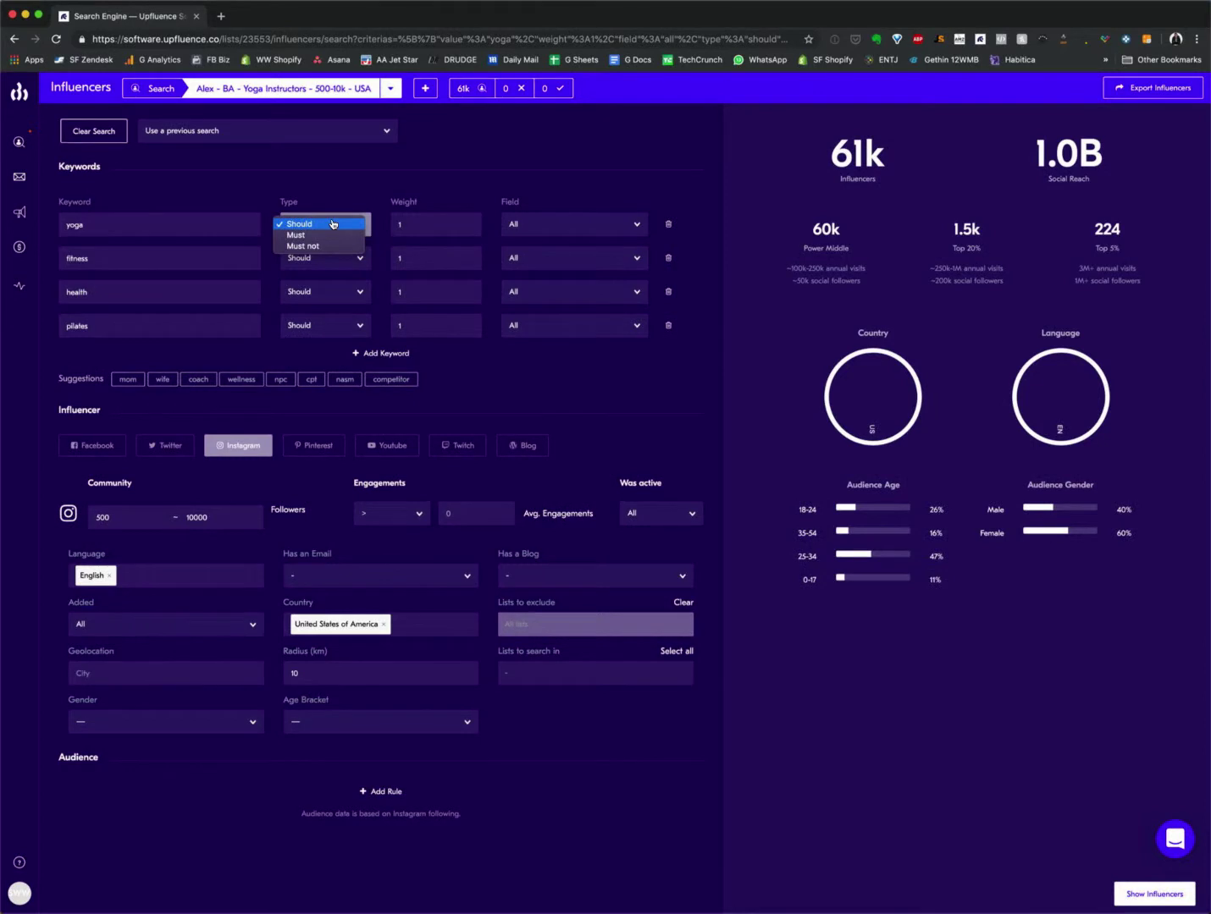
{"action": "left_click", "coordinate": [333, 224]}
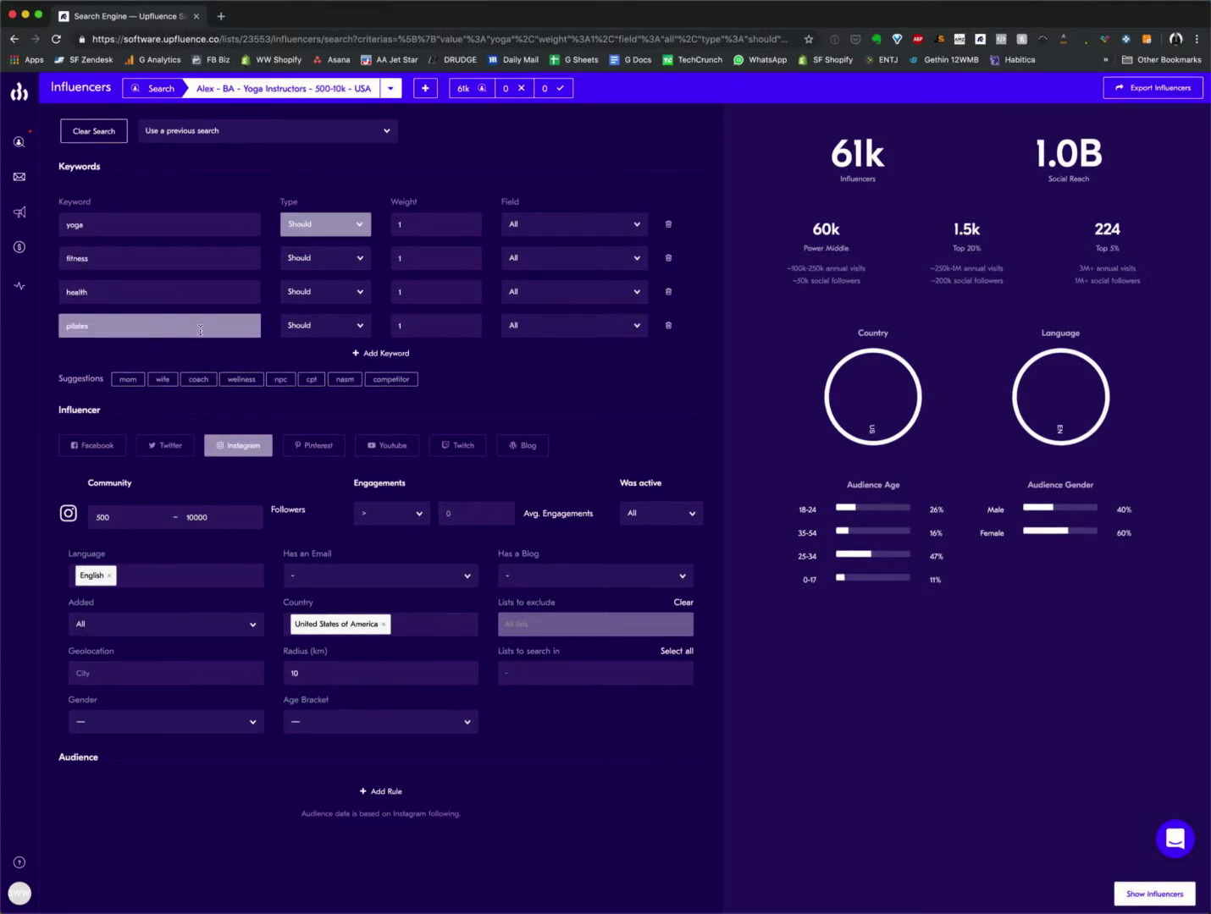
{"action": "left_click", "coordinate": [313, 227]}
{"action": "left_click", "coordinate": [312, 238]}
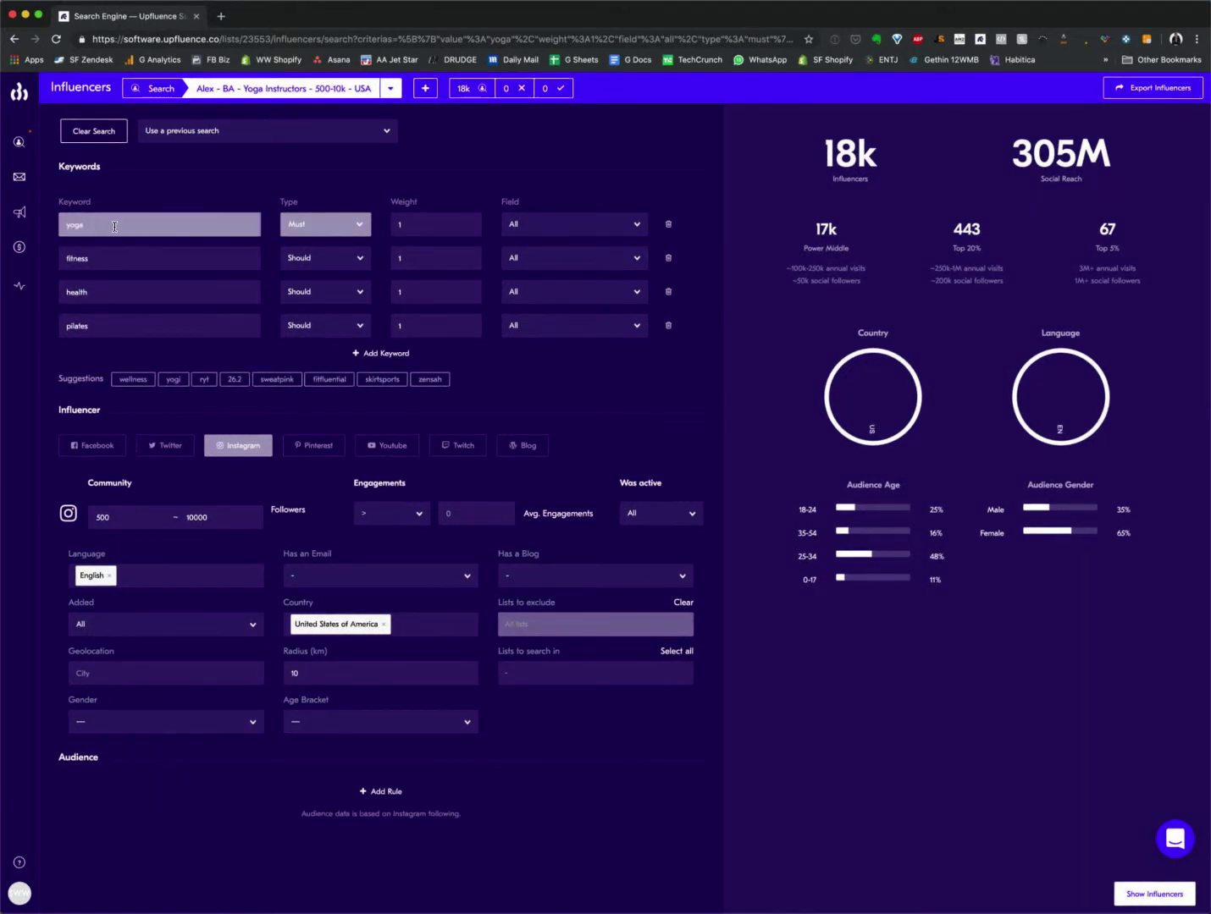
Step: Restrict the yoga keyword to the Instagram bio field
{"action": "left_click_drag", "start_coordinate": [393, 204], "coordinate": [440, 207]}
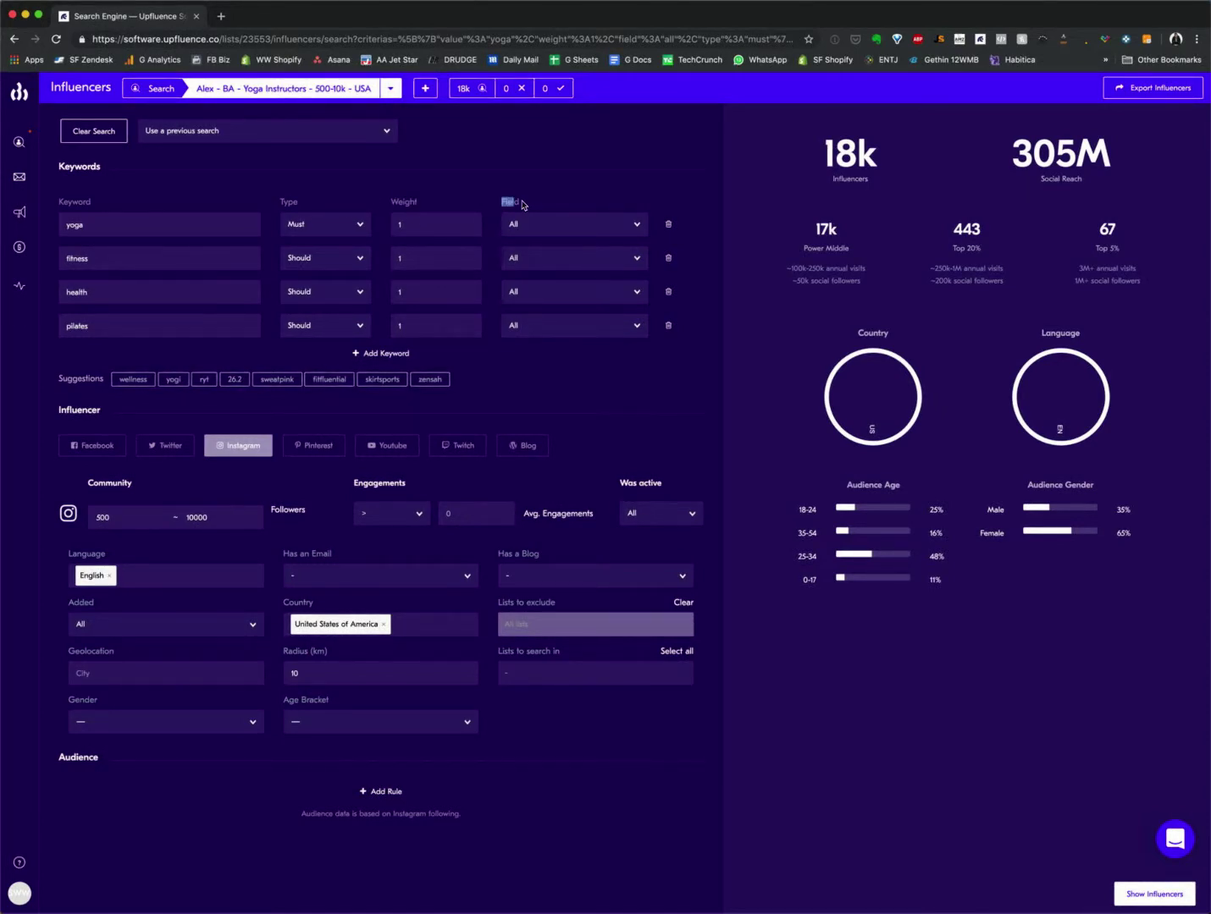
{"action": "left_click_drag", "start_coordinate": [524, 204], "coordinate": [530, 204]}
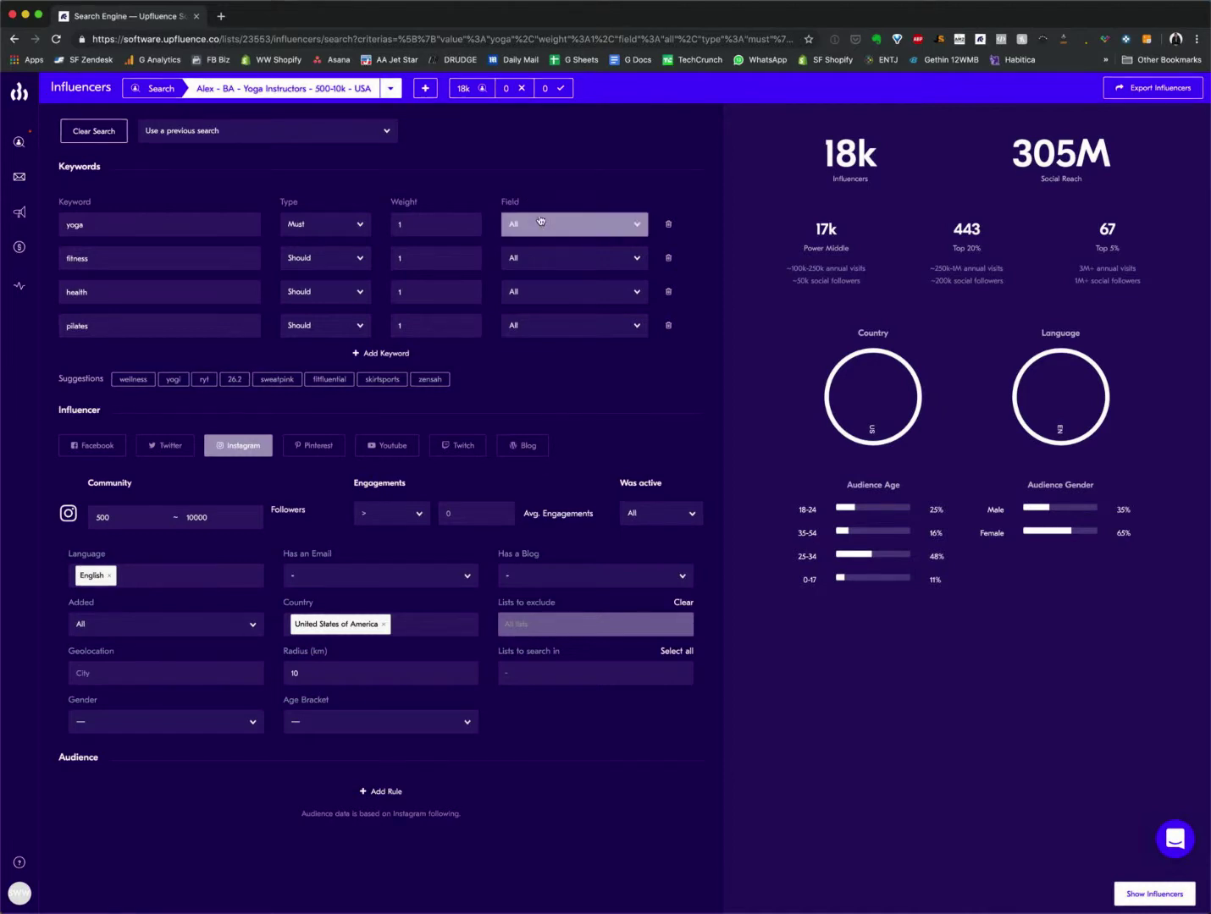
{"action": "left_click", "coordinate": [542, 223]}
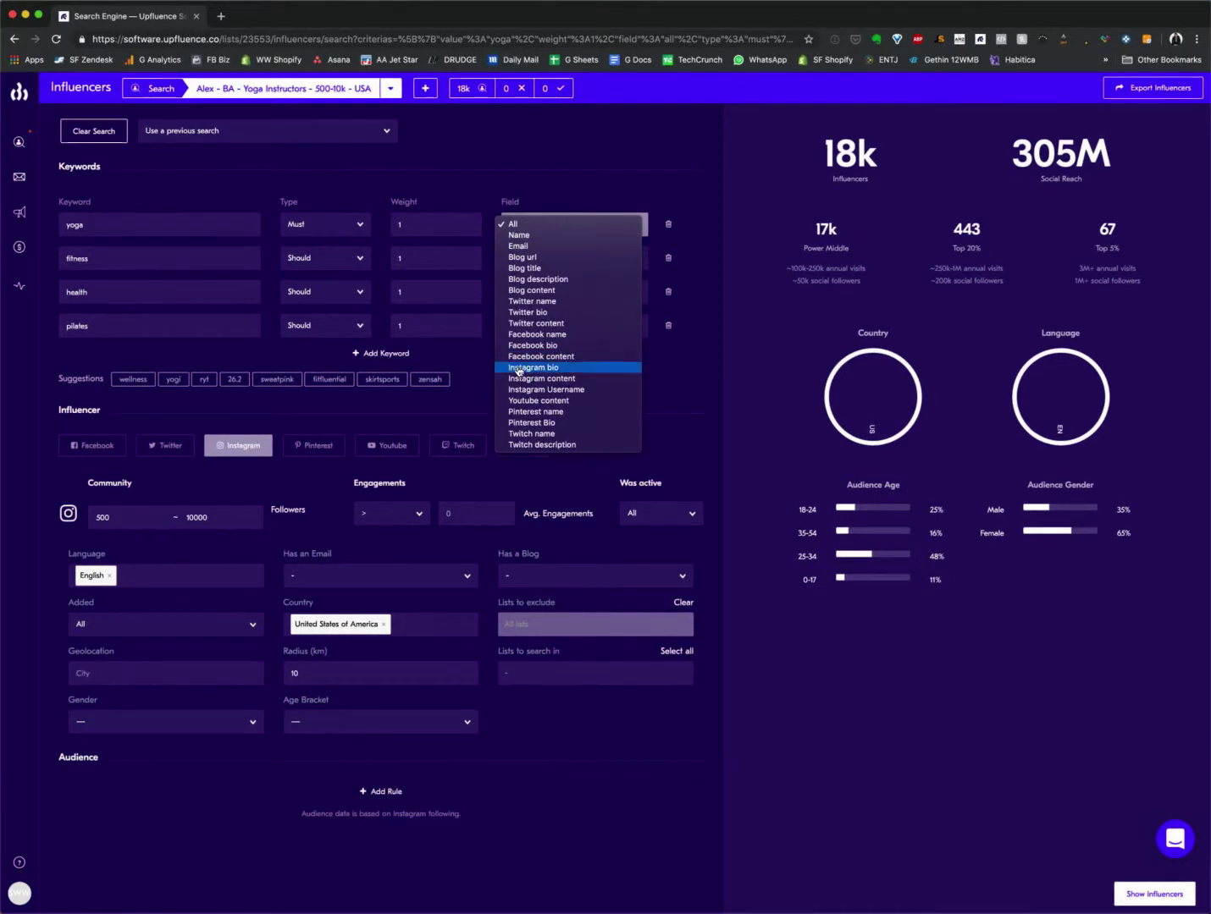
{"action": "left_click", "coordinate": [534, 367]}
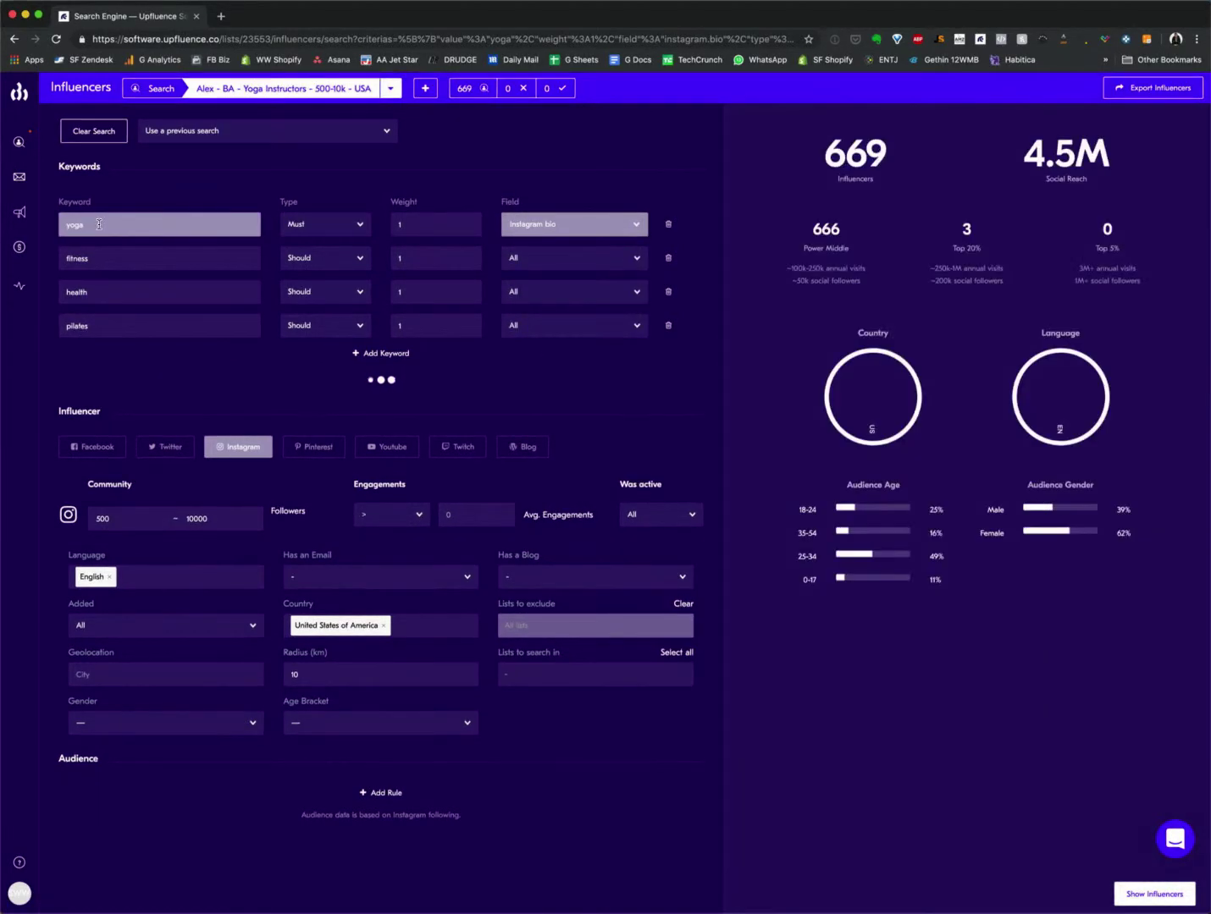
Step: Review the yoga keyword's type and field settings together with the number of matching influencers
{"action": "left_click_drag", "start_coordinate": [103, 226], "coordinate": [59, 224]}
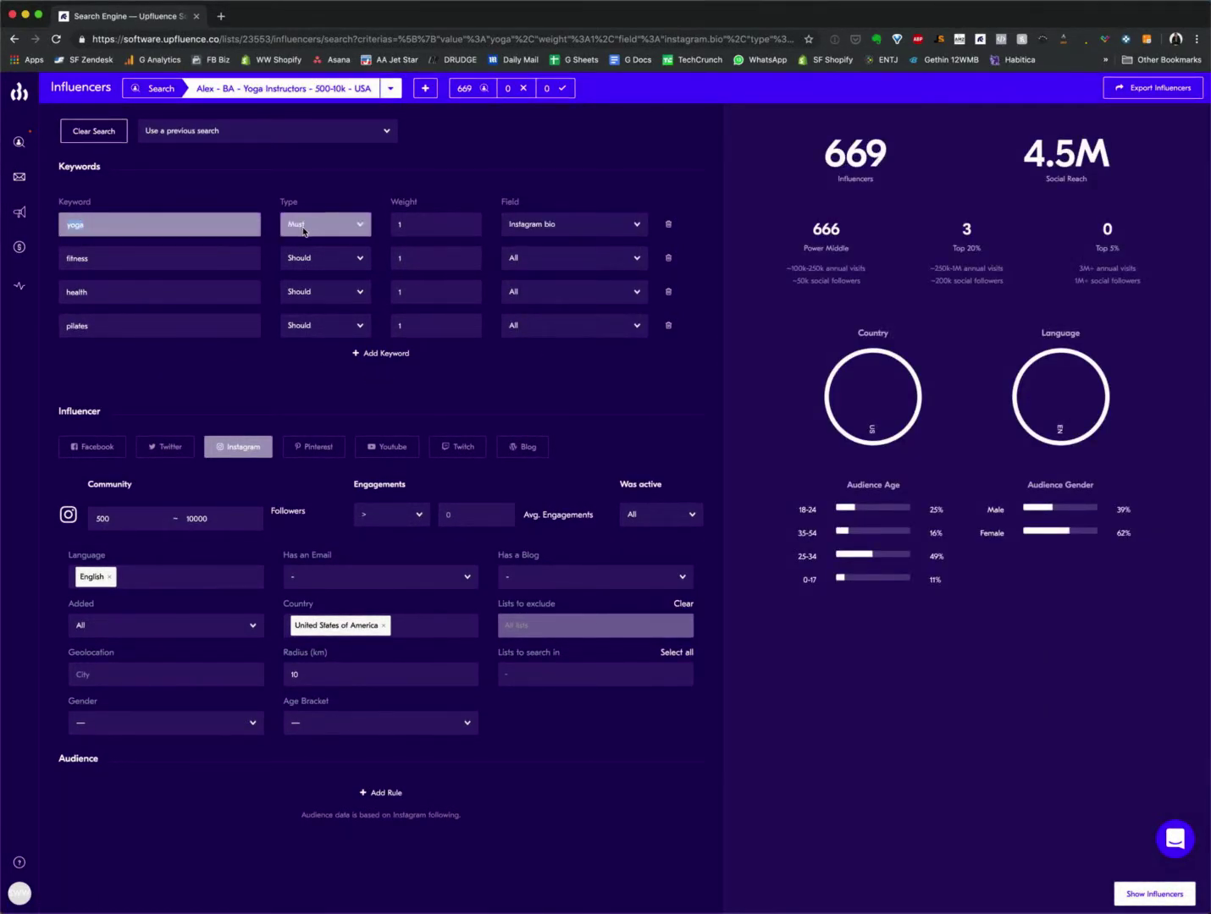
{"action": "left_click", "coordinate": [304, 231]}
{"action": "left_click", "coordinate": [516, 230]}
{"action": "left_click", "coordinate": [515, 231]}
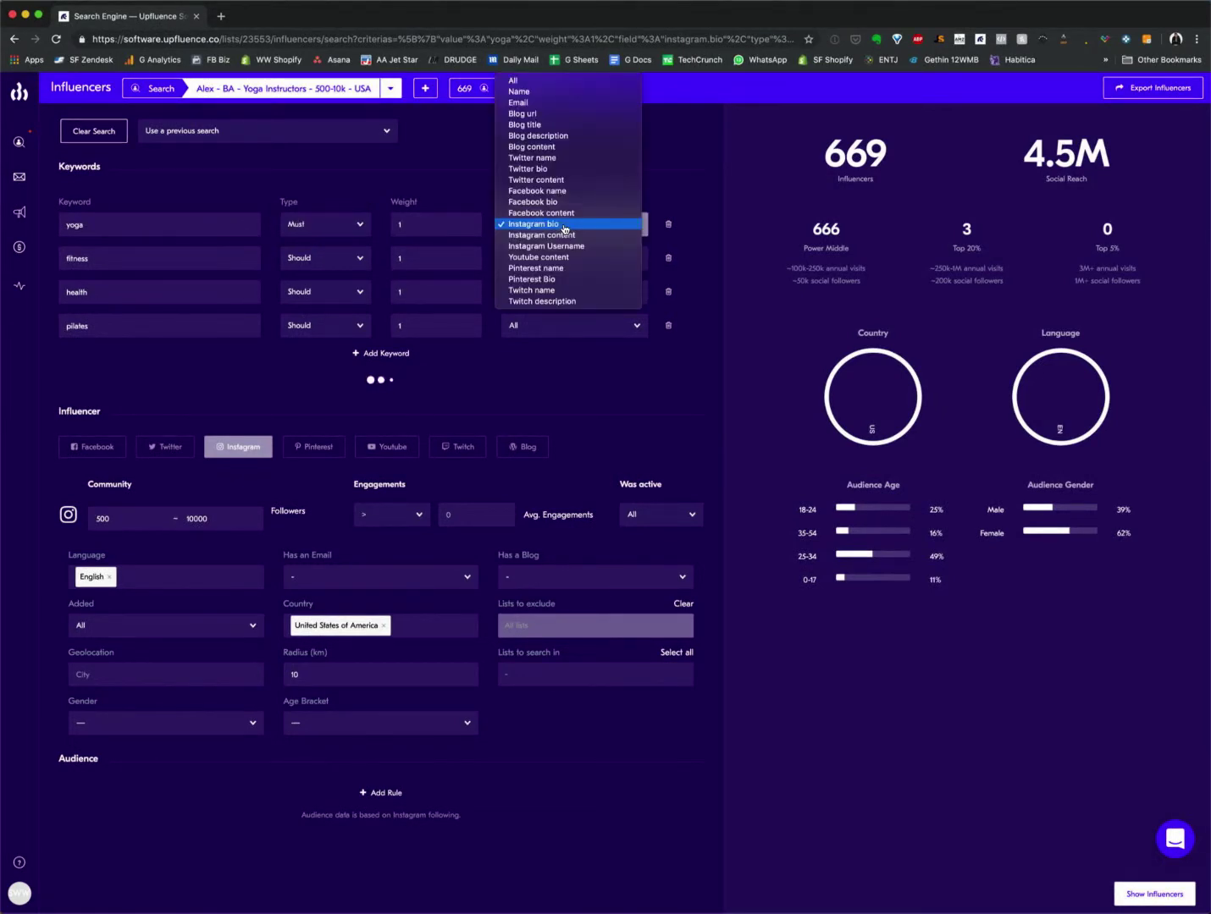
{"action": "left_click", "coordinate": [558, 224]}
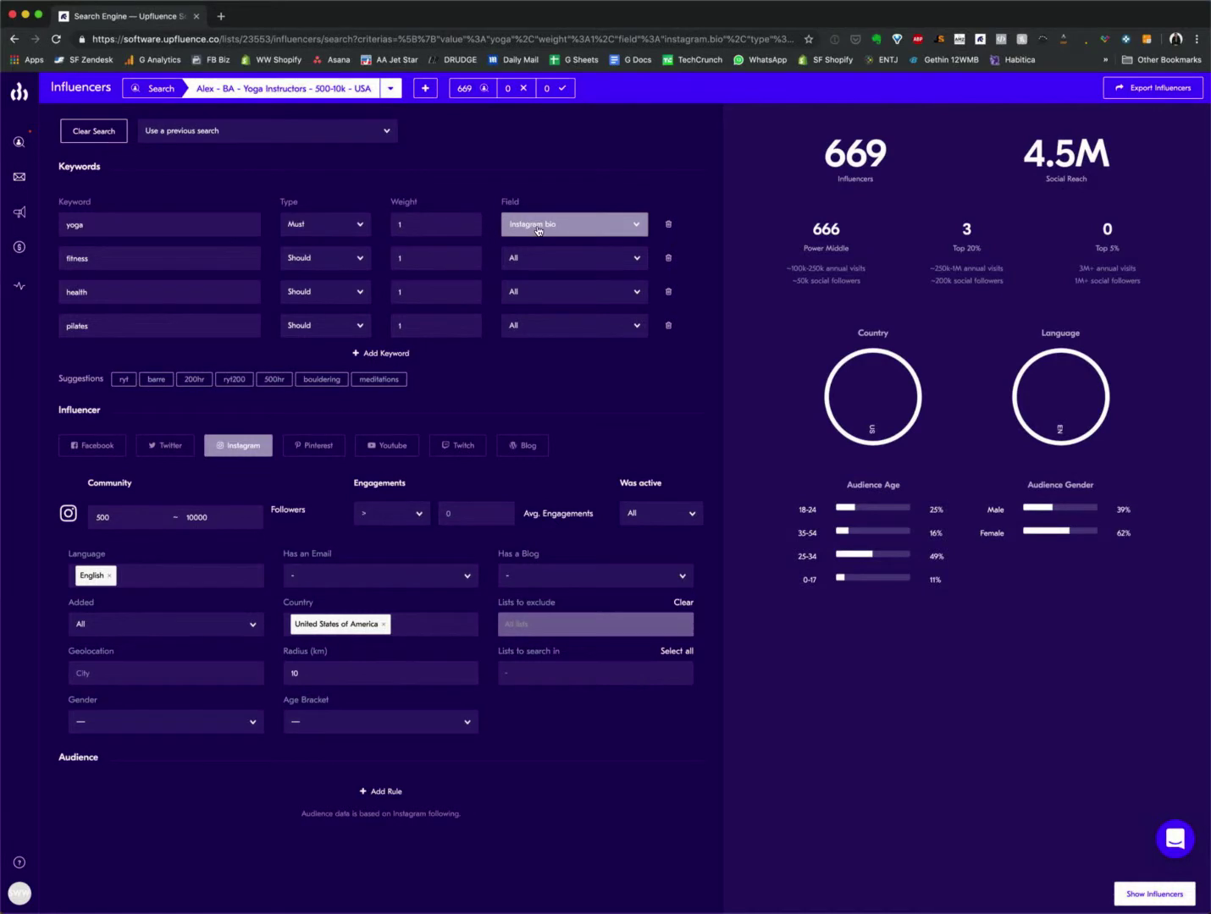
{"action": "left_click_drag", "start_coordinate": [823, 156], "coordinate": [894, 163]}
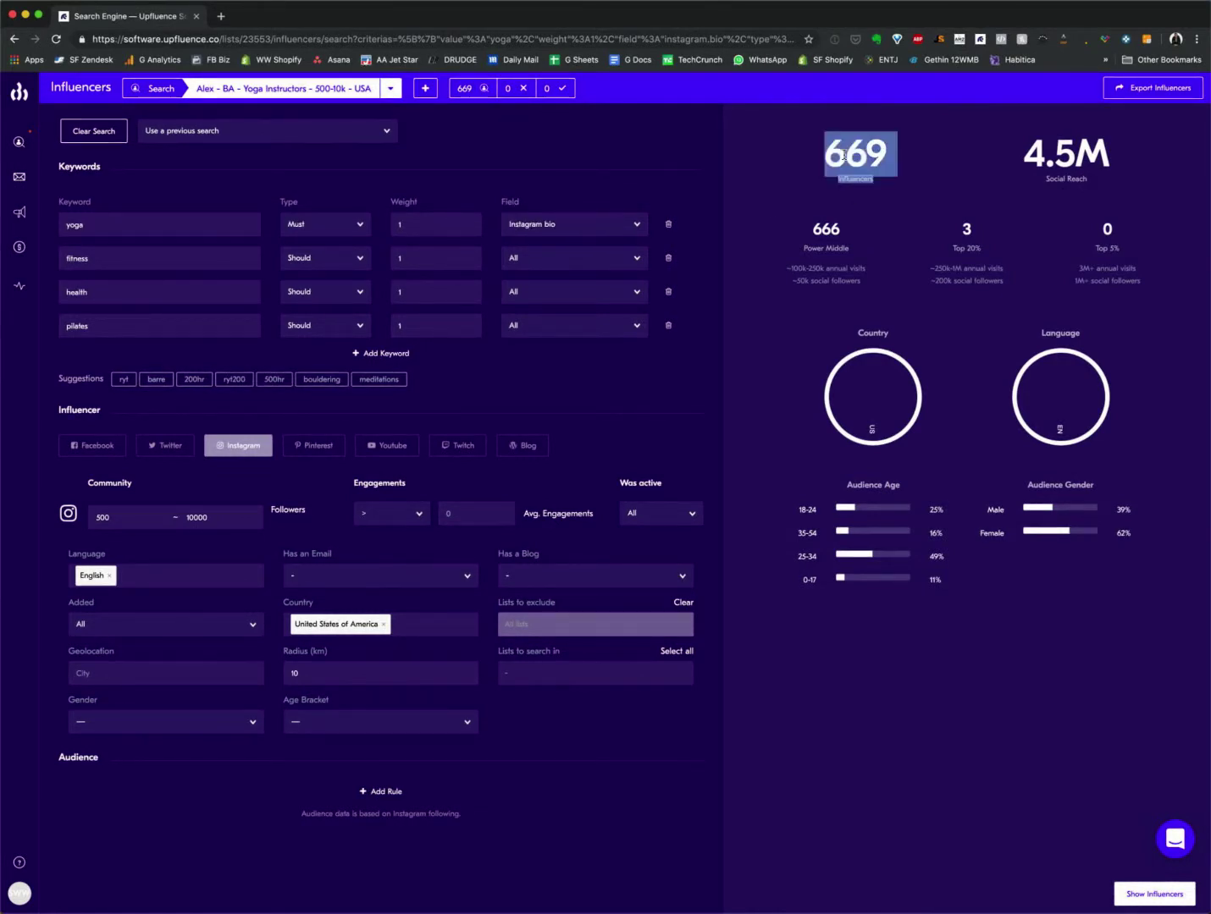
{"action": "left_click", "coordinate": [899, 163]}
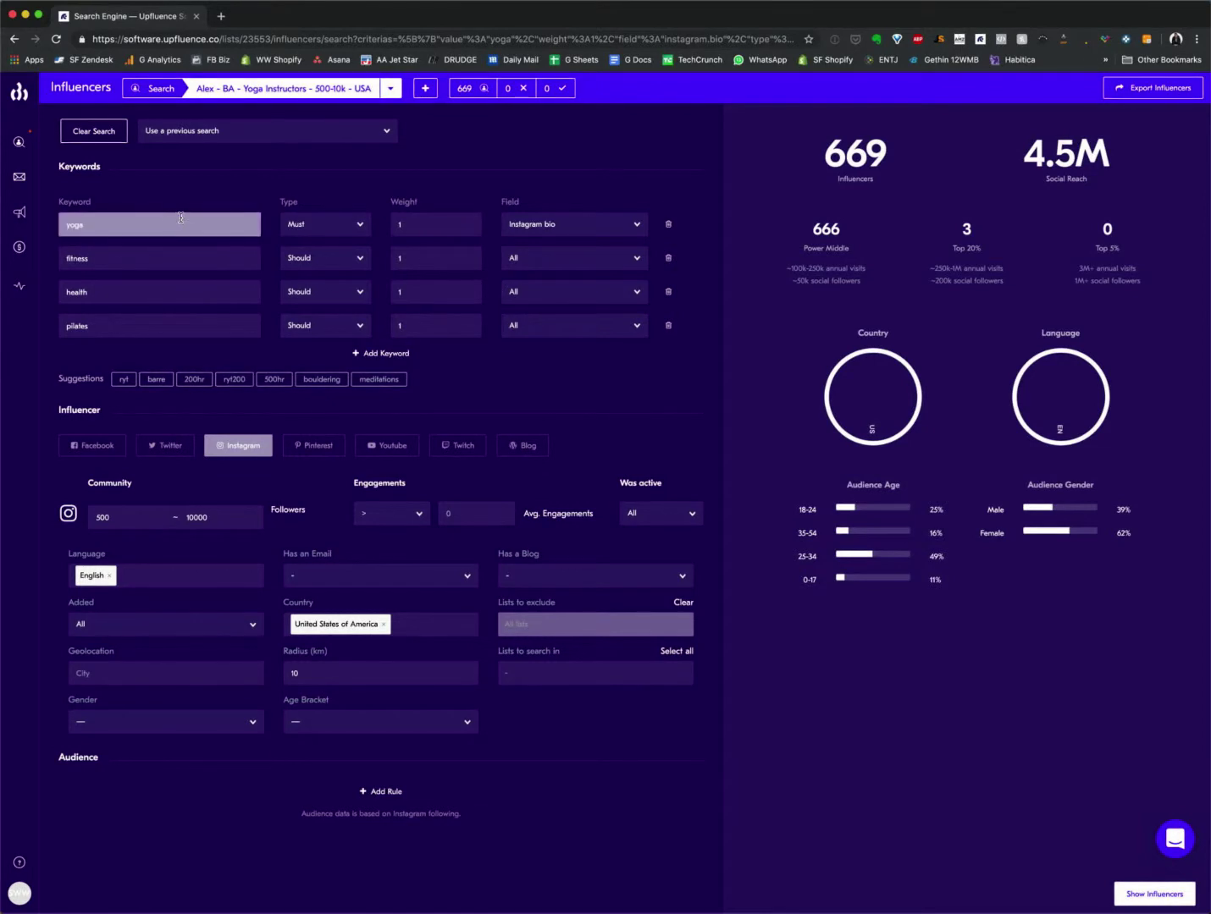
Step: Delete the fitness, health and pilates keyword rows and check the number of matching influencers
{"action": "left_click", "coordinate": [668, 259]}
{"action": "left_click", "coordinate": [669, 259]}
{"action": "left_click", "coordinate": [668, 259]}
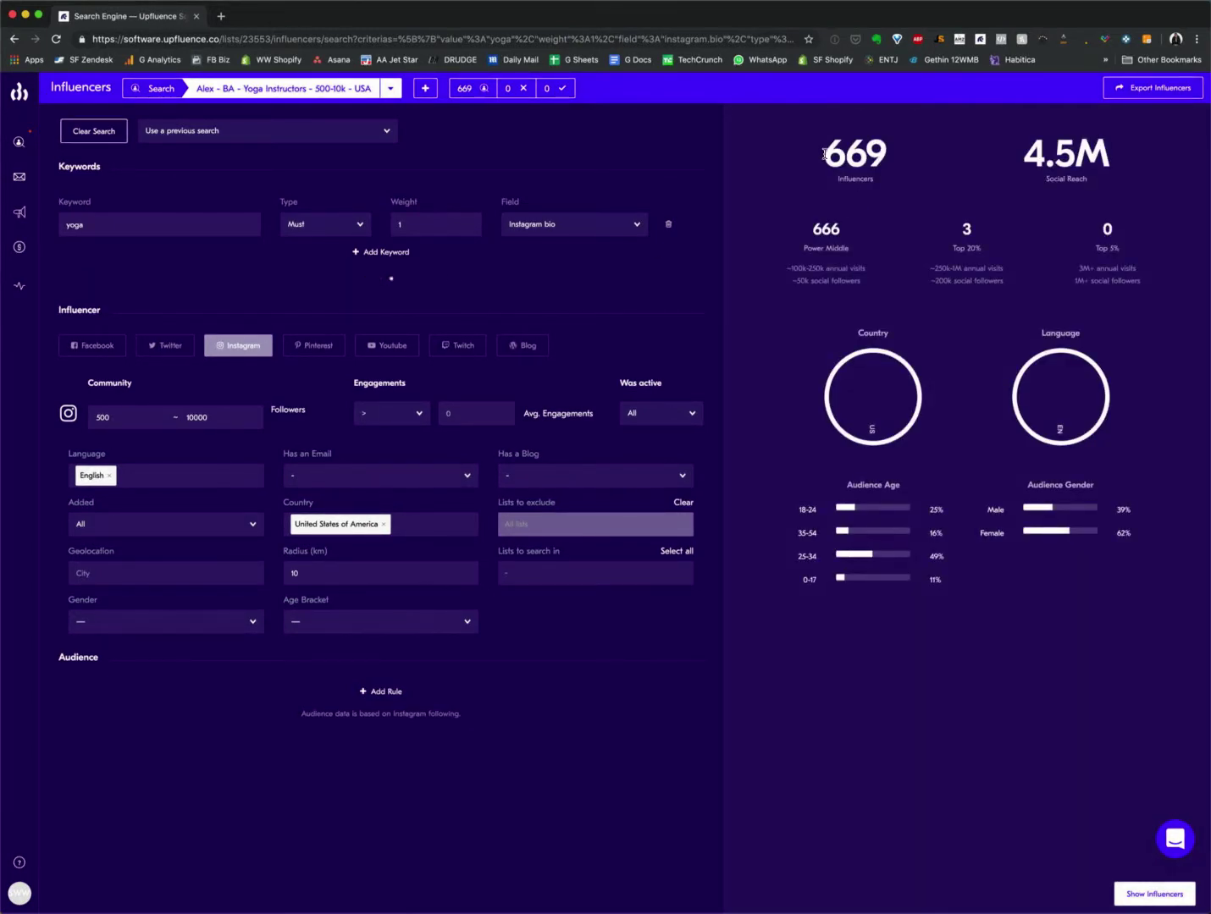
{"action": "left_click_drag", "start_coordinate": [824, 154], "coordinate": [887, 157]}
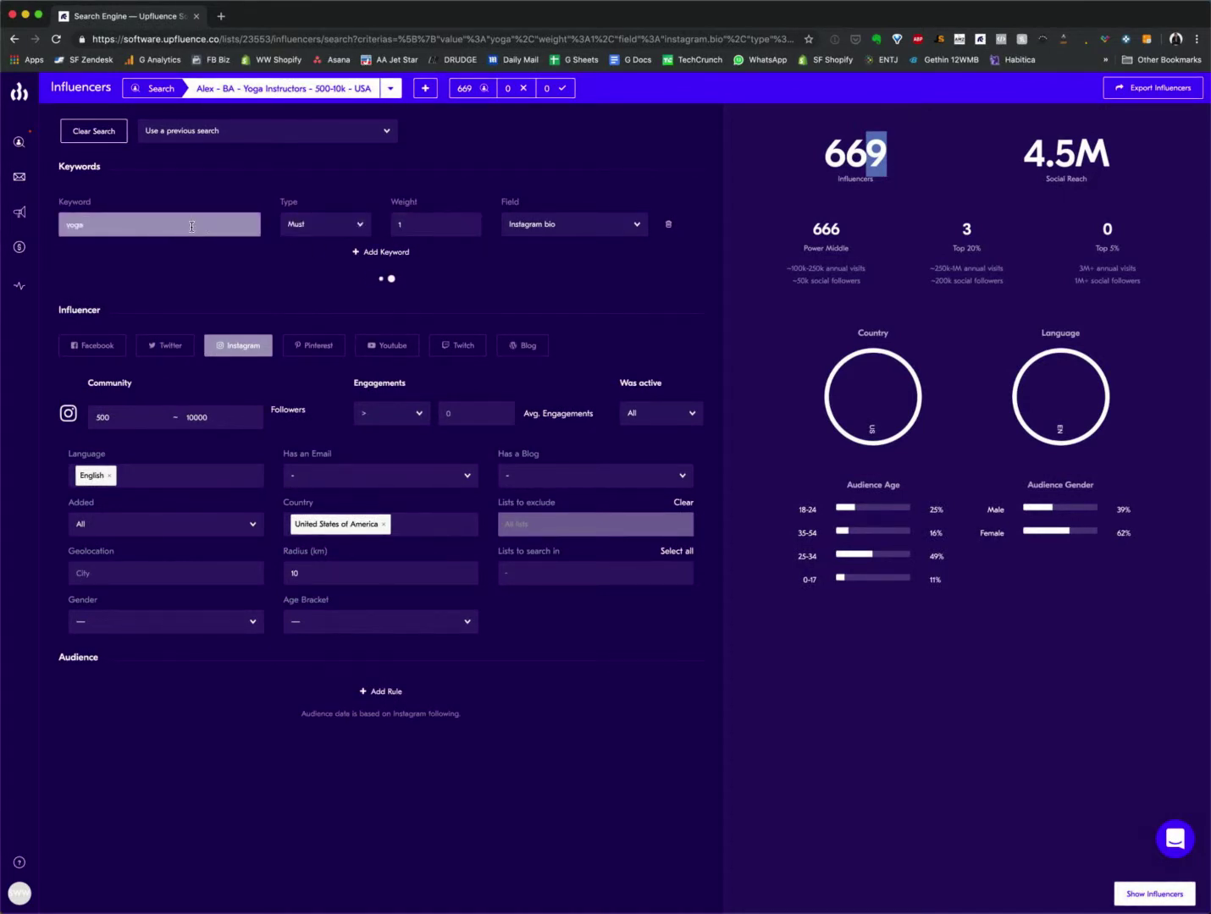
Step: Change the yoga keyword's field to Instagram content and check the number of matching influencers
{"action": "left_click", "coordinate": [554, 230]}
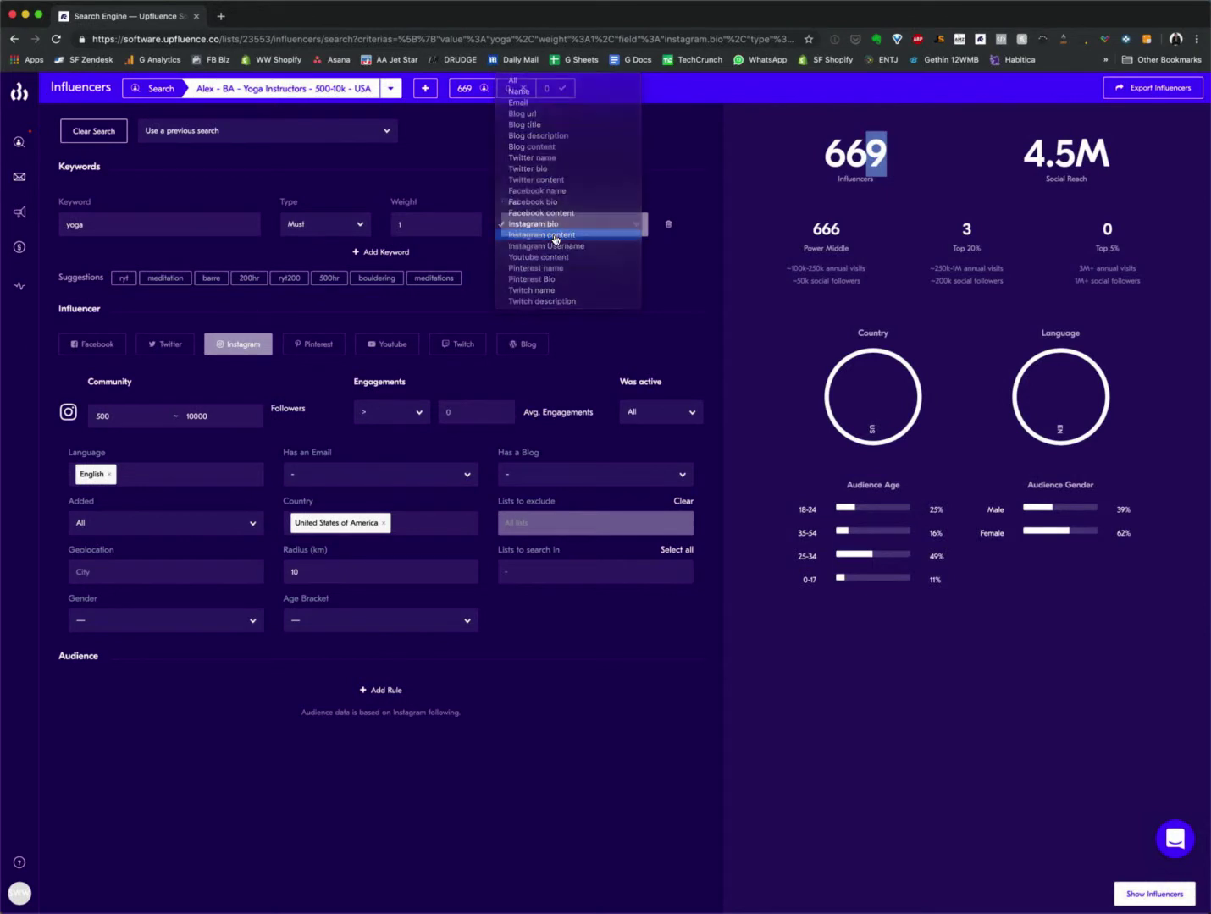
{"action": "left_click", "coordinate": [555, 236]}
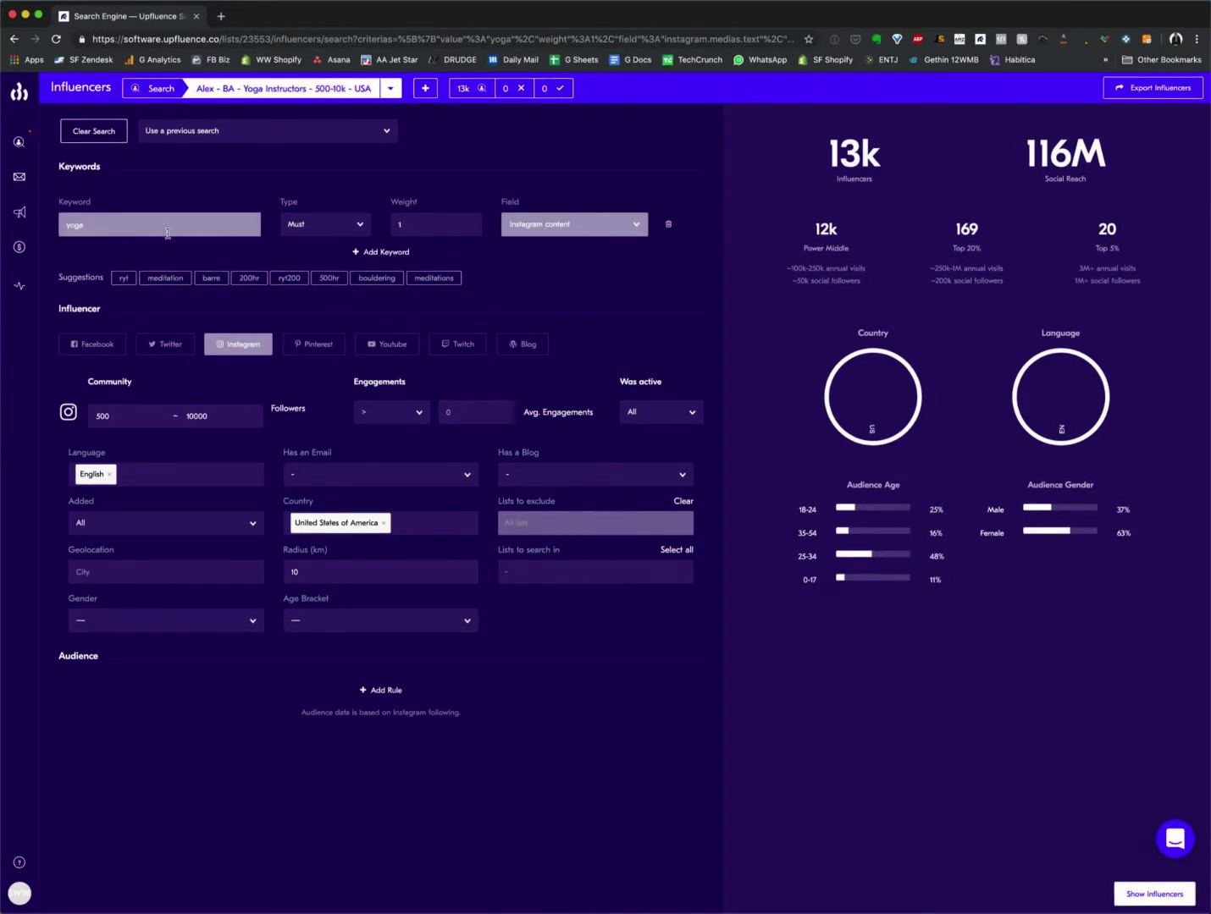
{"action": "left_click_drag", "start_coordinate": [834, 161], "coordinate": [881, 155]}
{"action": "left_click", "coordinate": [881, 155]}
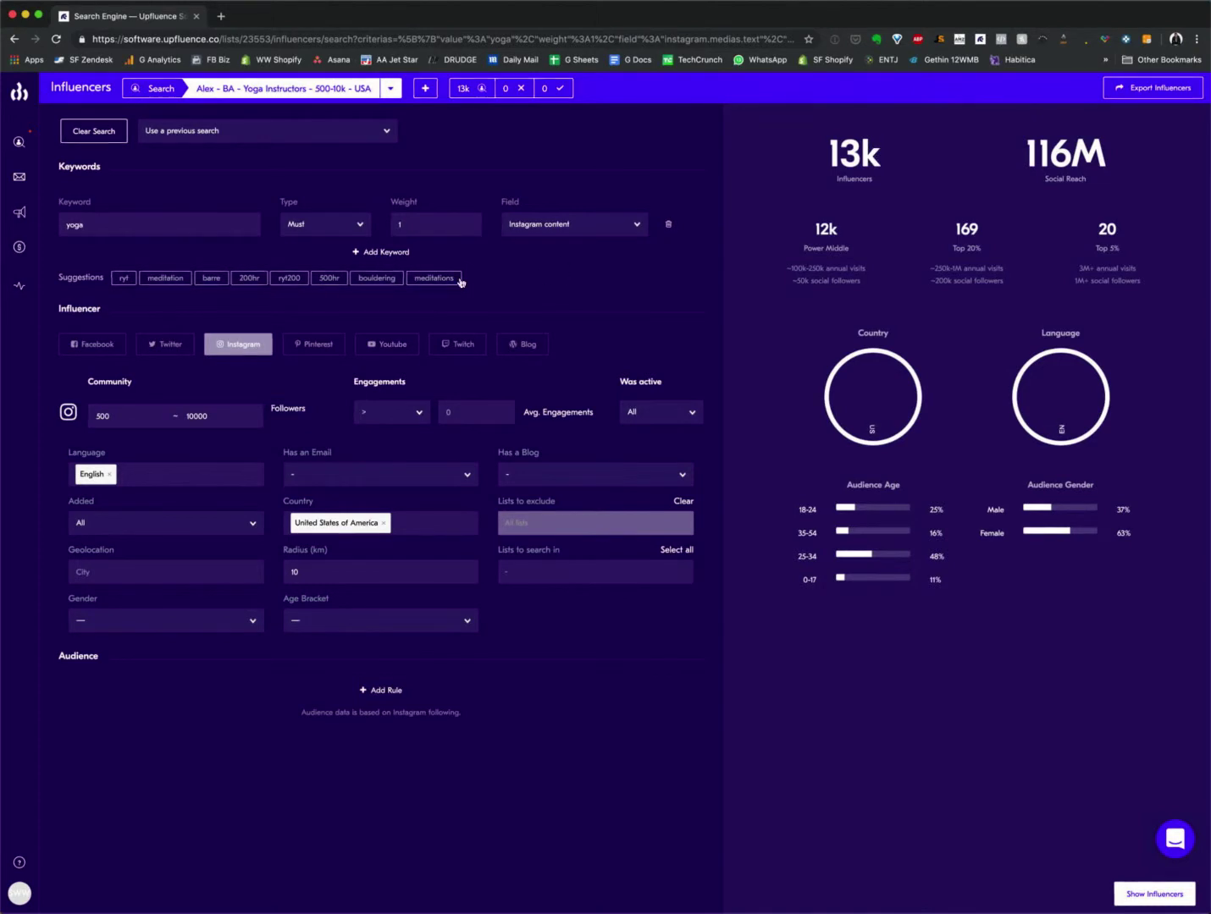
Step: Add a second keyword row and set the yoga keyword's type to Should
{"action": "left_click", "coordinate": [376, 251]}
{"action": "left_click", "coordinate": [307, 230]}
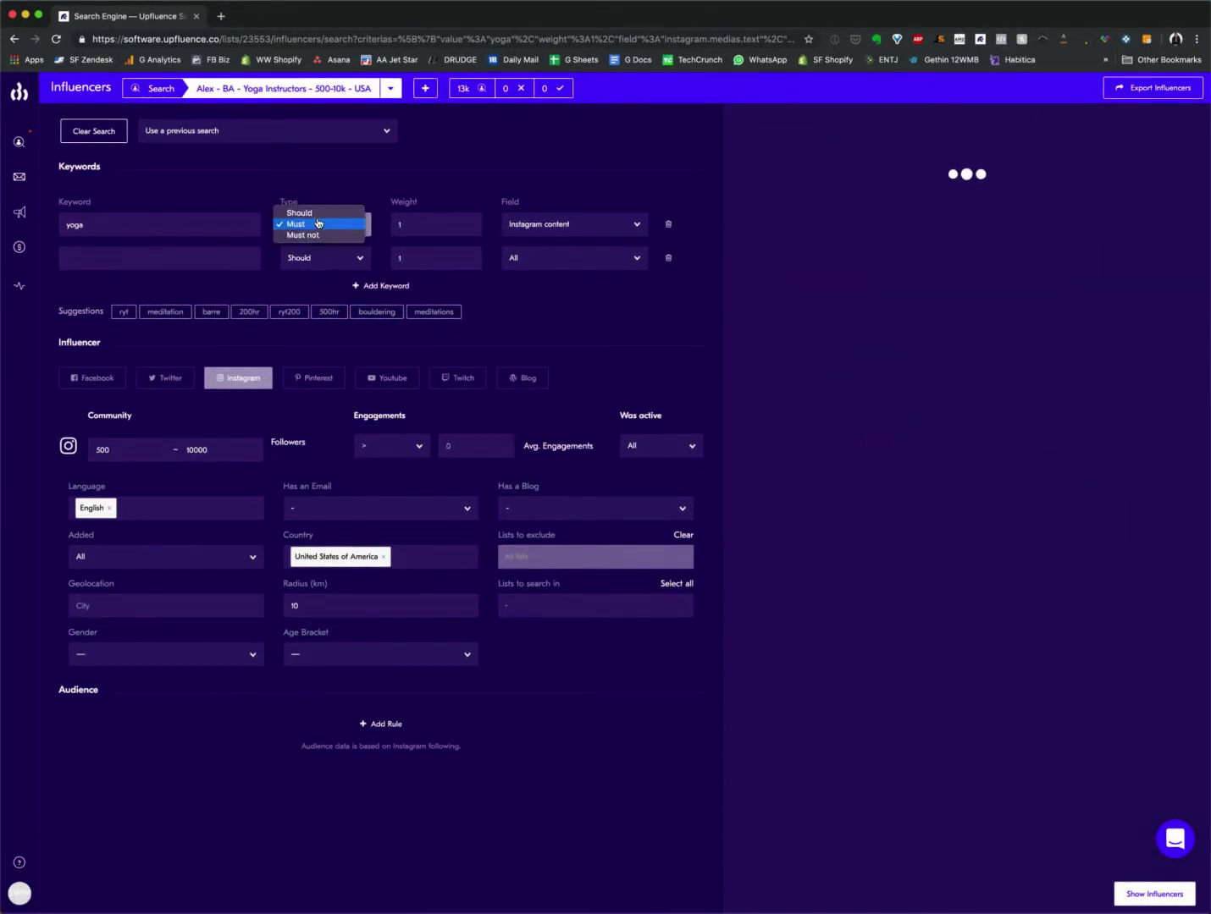
{"action": "left_click", "coordinate": [299, 212]}
Step: Enter pilates as the second keyword and set its field to Instagram content
{"action": "left_click", "coordinate": [176, 254]}
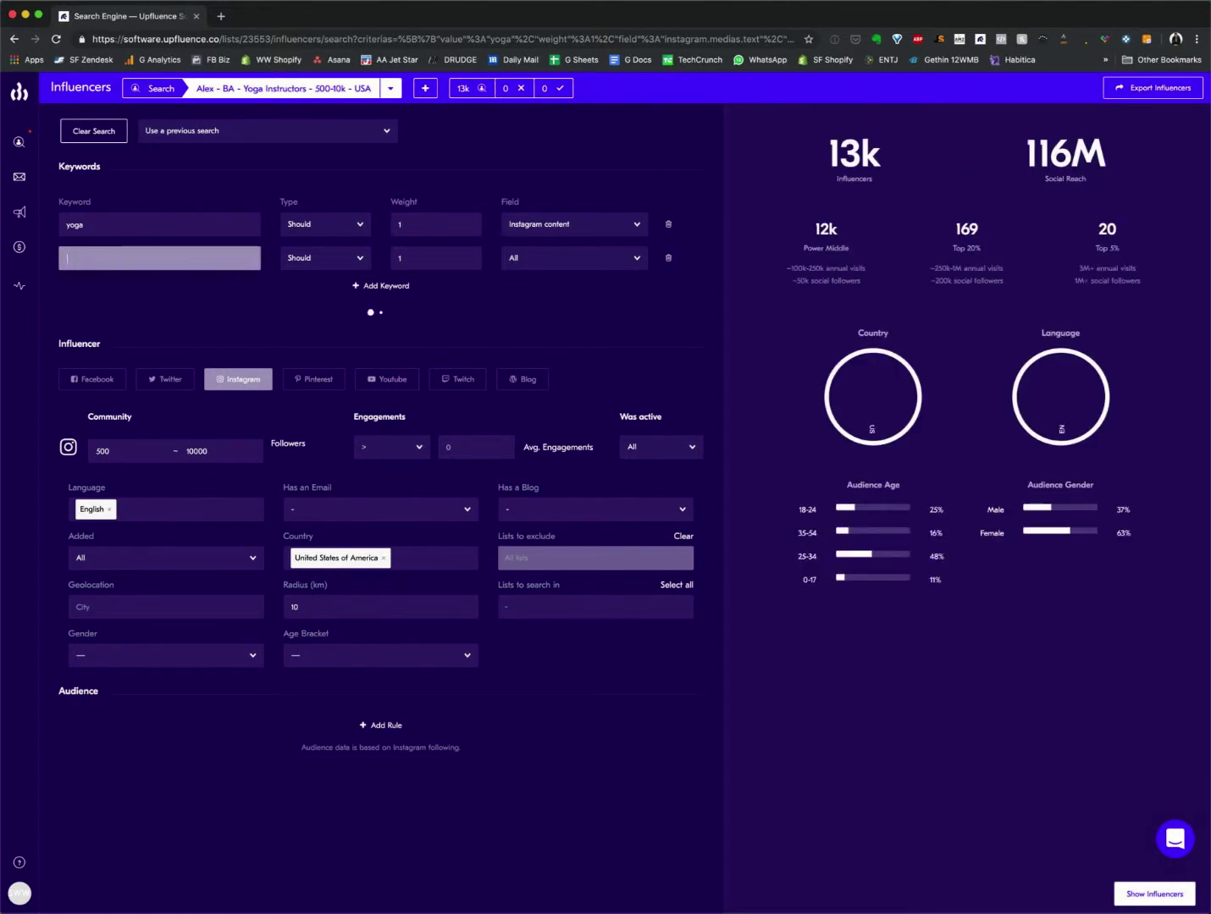
{"action": "type", "text": "pilates"}
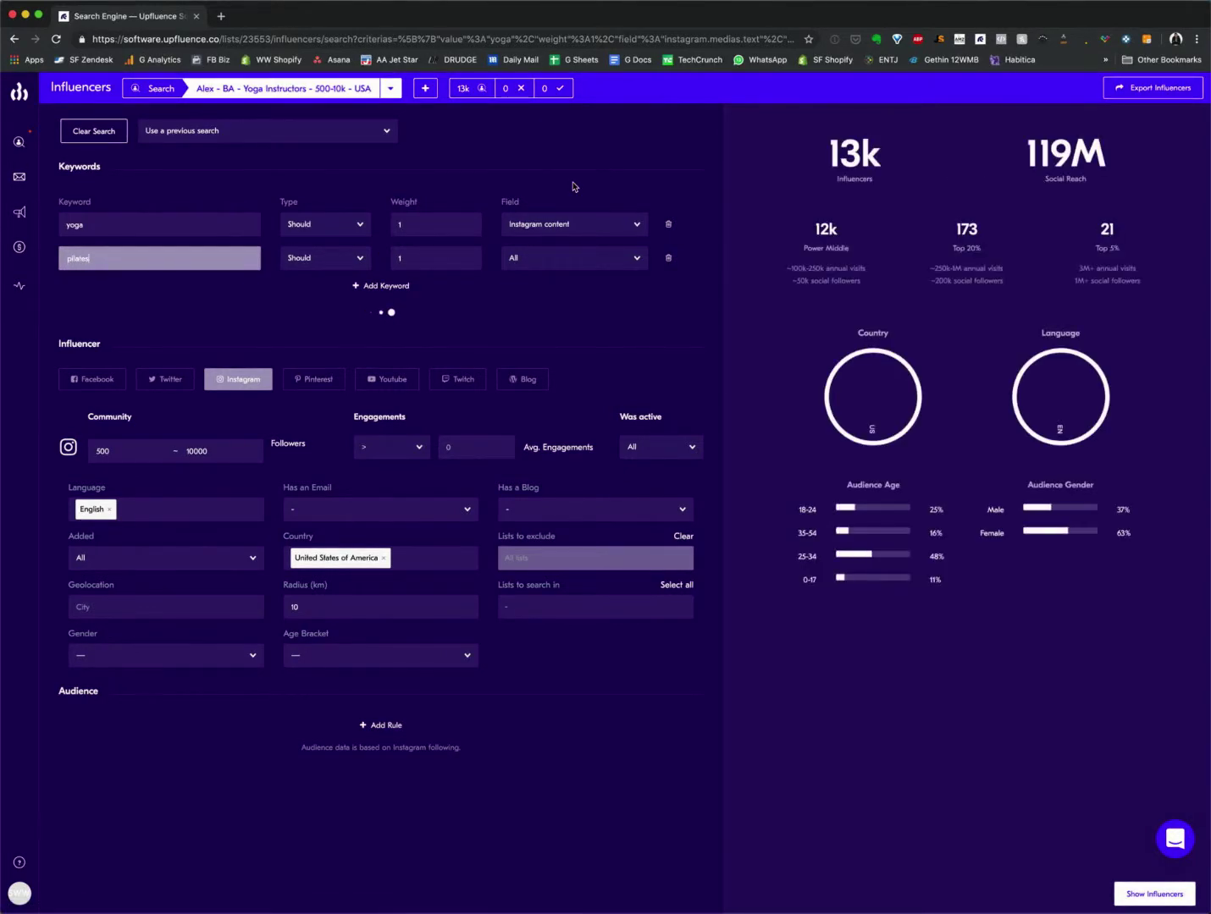
{"action": "left_click", "coordinate": [576, 259]}
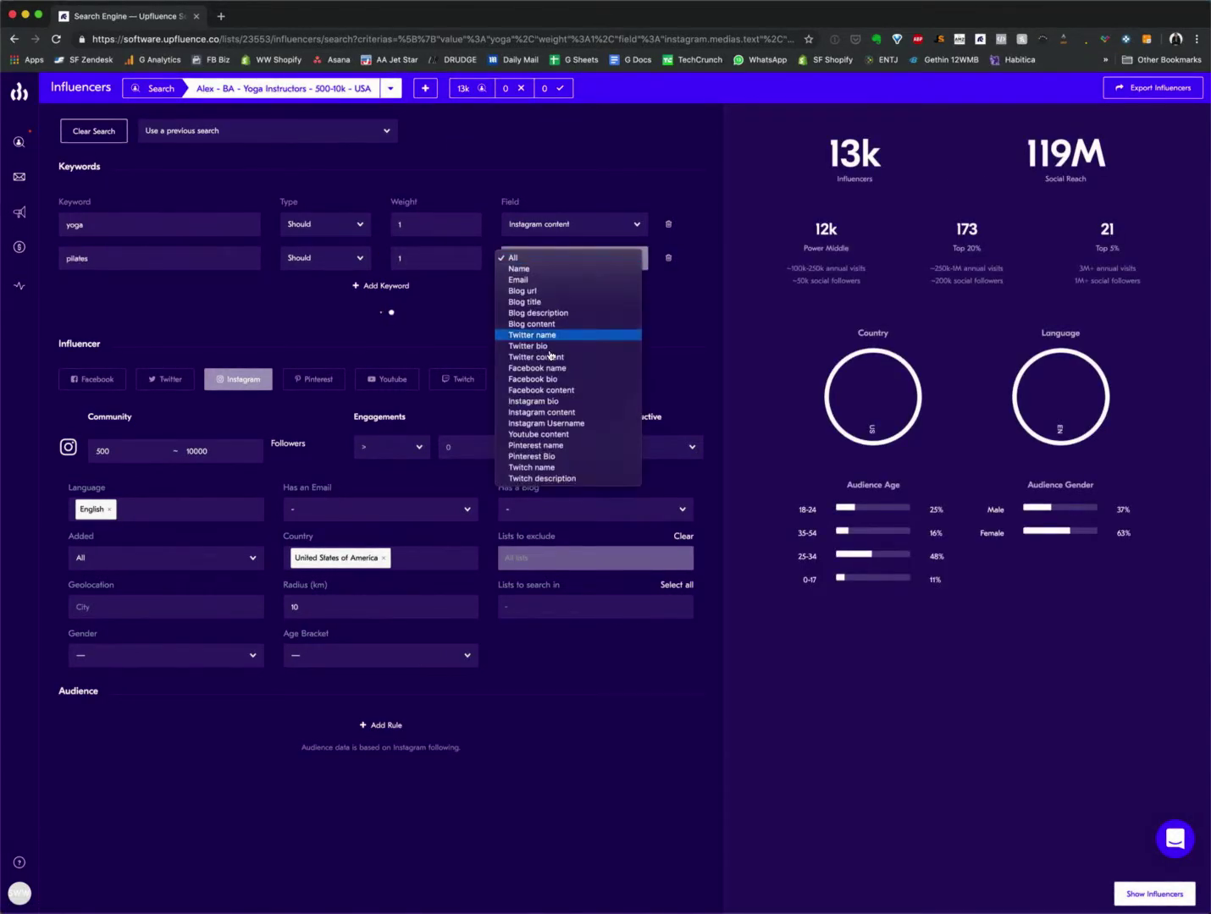
{"action": "left_click", "coordinate": [549, 412]}
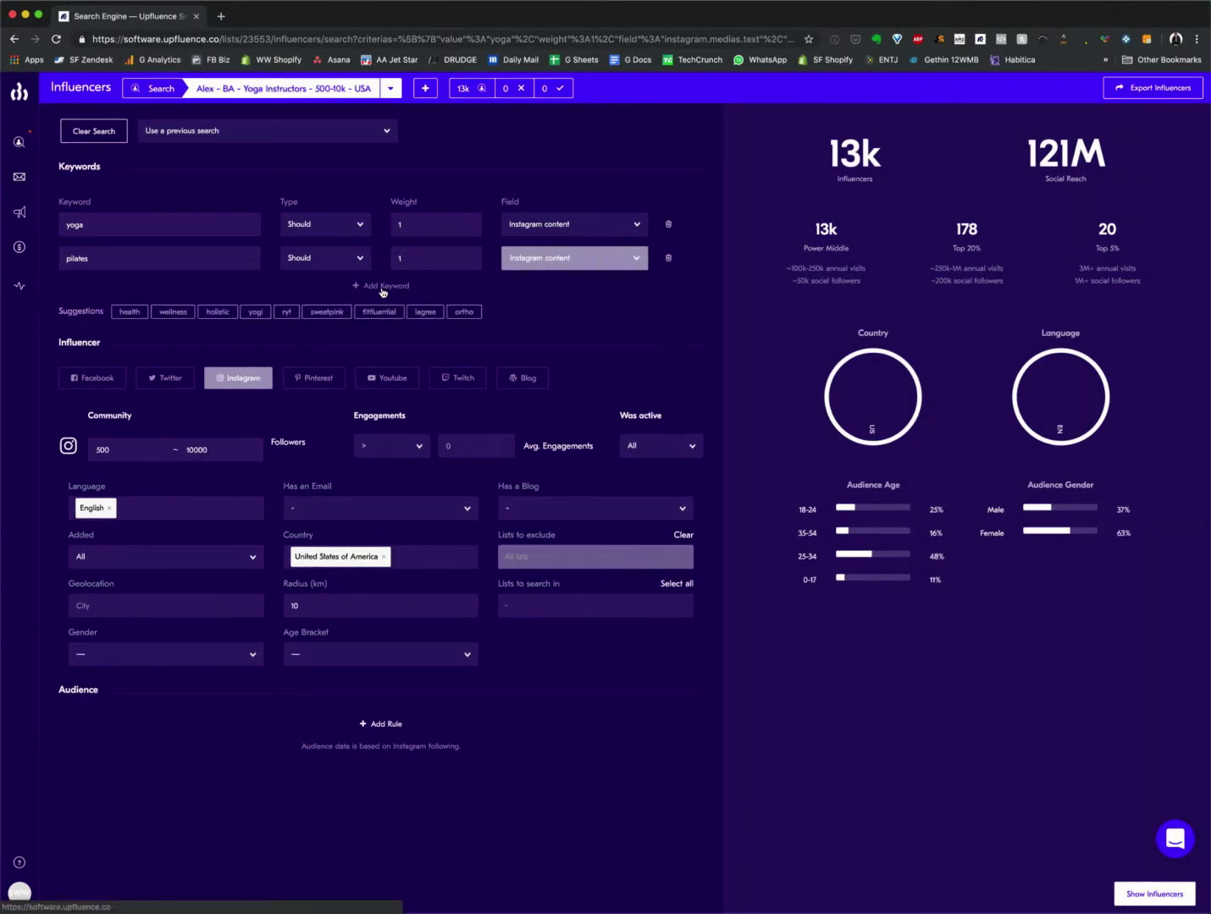
Step: Add a blank keyword row and the suggested health keyword, and set the health keyword's field to Instagram content
{"action": "left_click", "coordinate": [383, 288]}
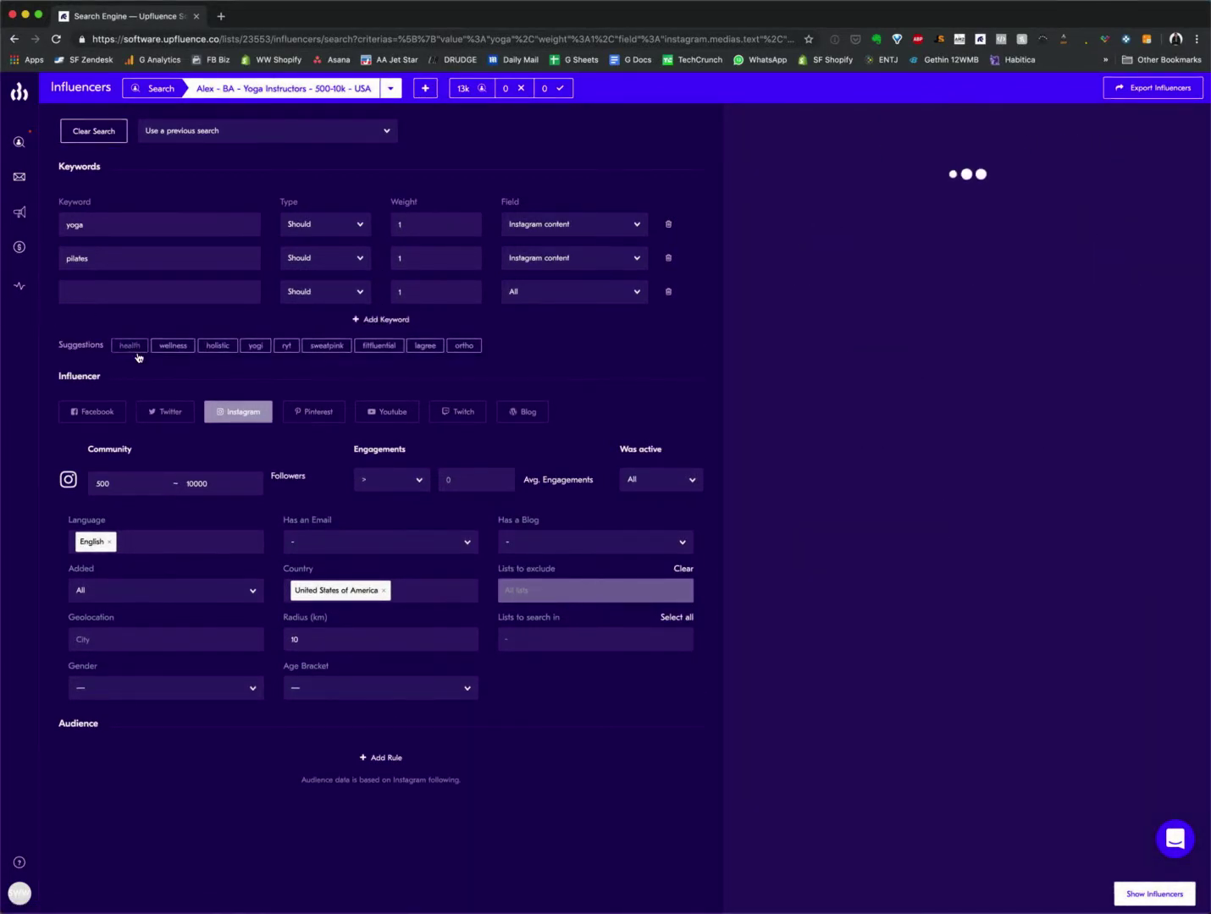
{"action": "left_click", "coordinate": [129, 345]}
{"action": "left_click", "coordinate": [592, 325]}
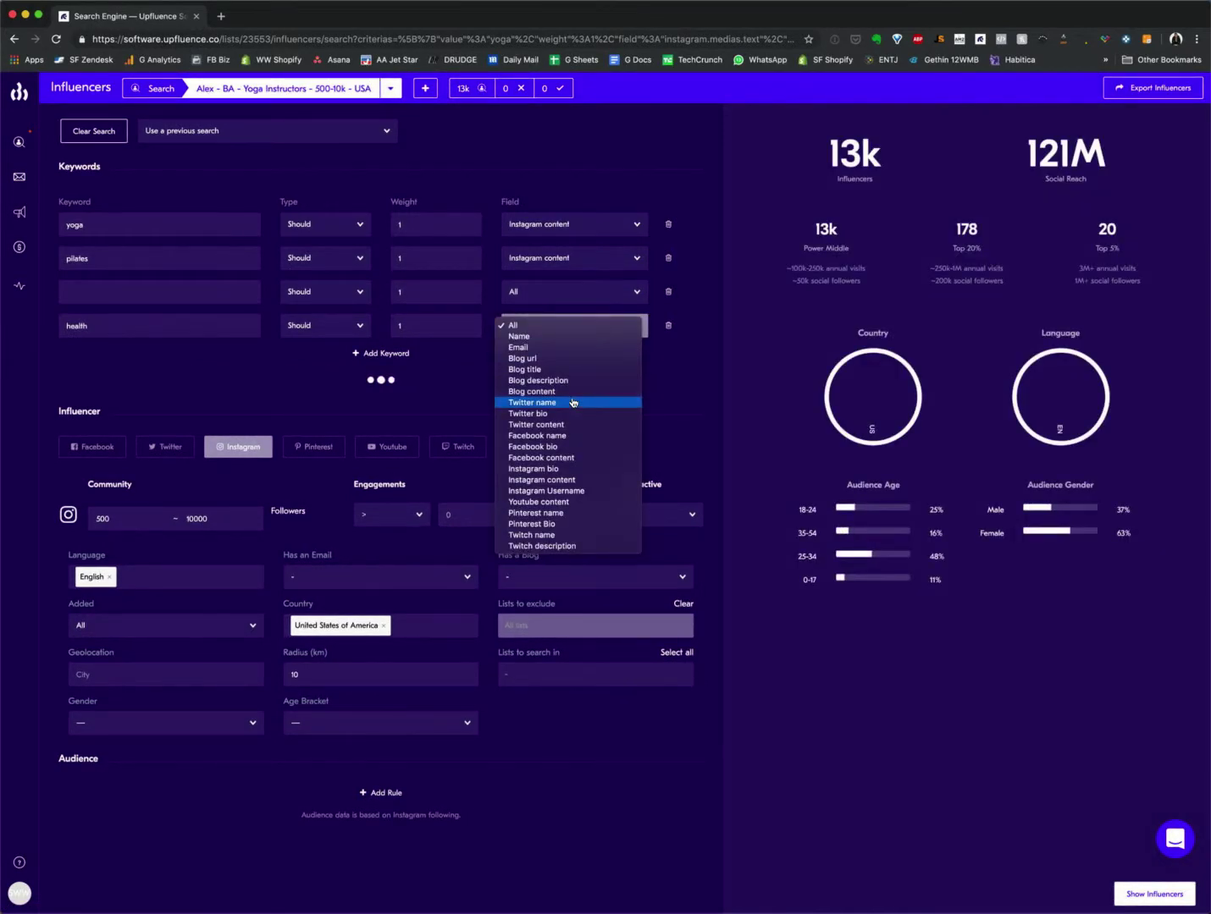
{"action": "left_click", "coordinate": [569, 479]}
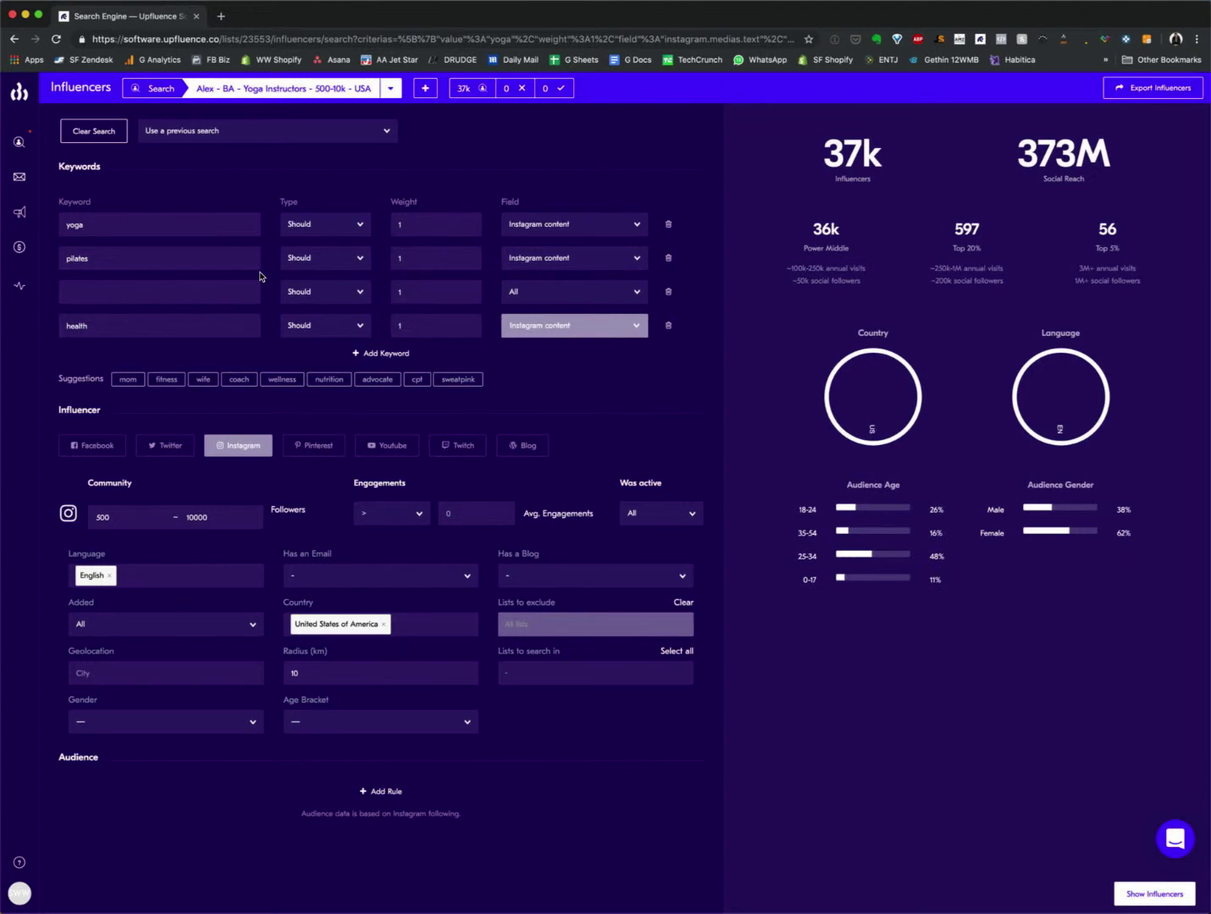
Step: Delete the pilates, blank and health keyword rows so that only yoga is searched
{"action": "left_click", "coordinate": [669, 259]}
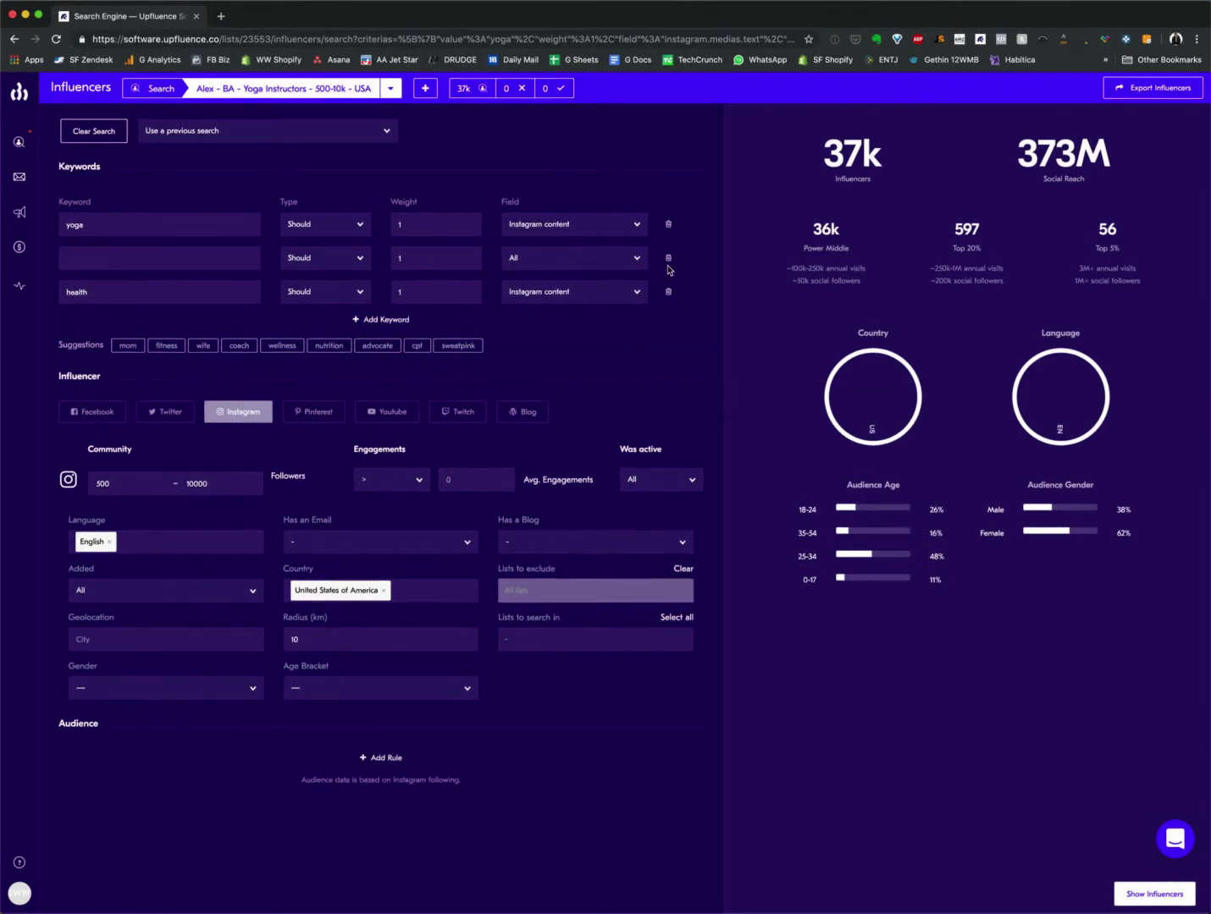
{"action": "left_click", "coordinate": [669, 259]}
{"action": "left_click", "coordinate": [668, 260]}
Step: Set the yoga keyword's field to Instagram bio and check the number of matching influencers
{"action": "left_click", "coordinate": [613, 220]}
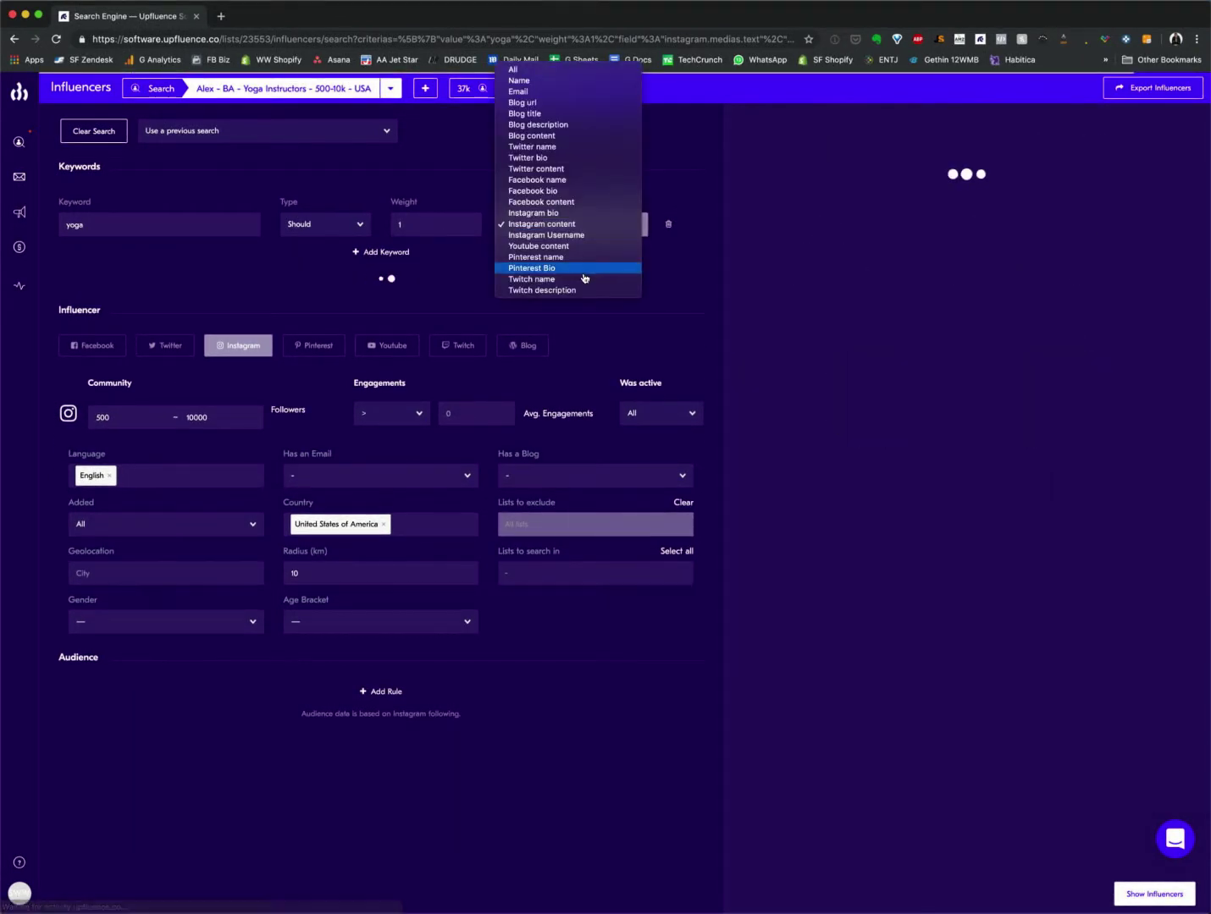
{"action": "left_click", "coordinate": [575, 214]}
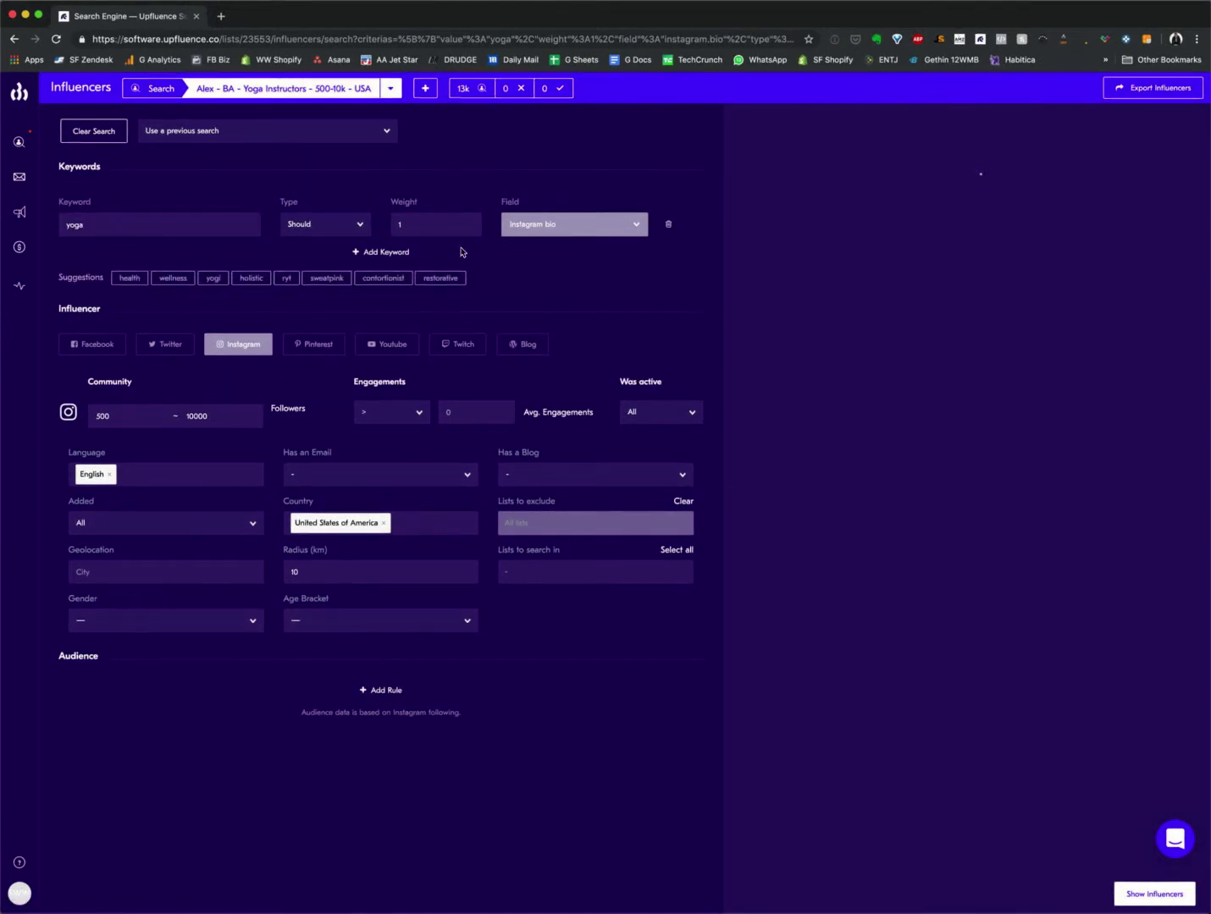
{"action": "double_click", "coordinate": [855, 154]}
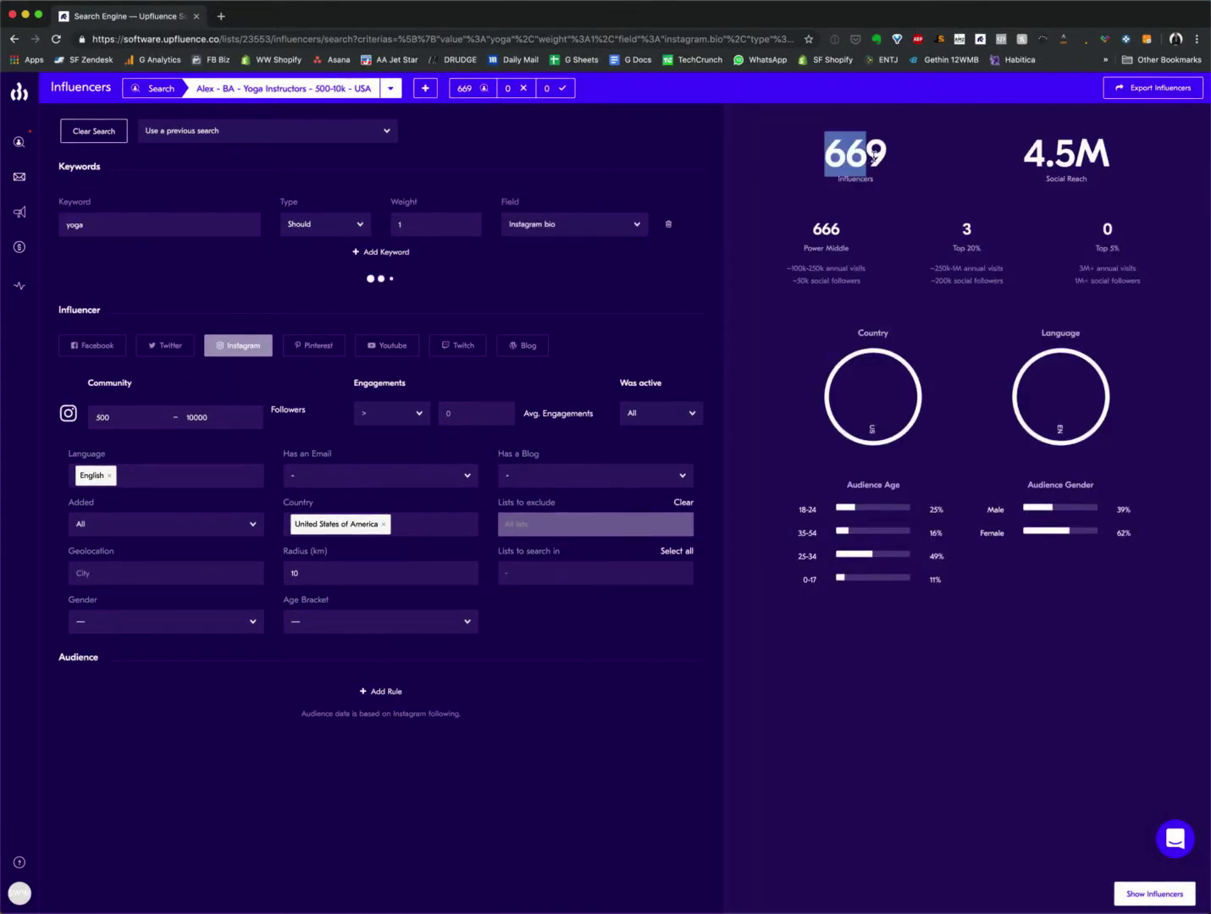
{"action": "double_click", "coordinate": [861, 155]}
{"action": "left_click", "coordinate": [834, 155]}
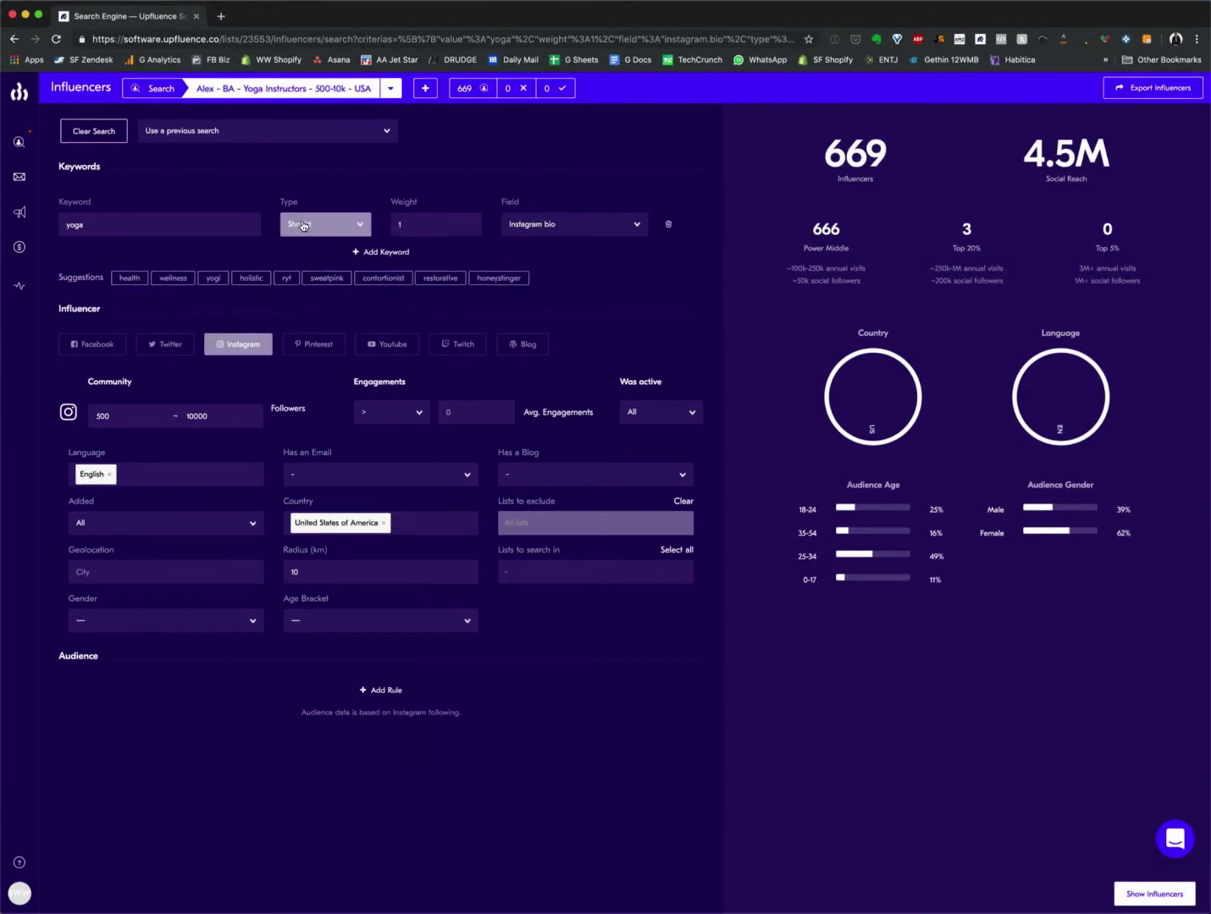
Step: Set the yoga keyword's type to Must and check the number of matching influencers
{"action": "left_click", "coordinate": [298, 225]}
{"action": "left_click", "coordinate": [301, 234]}
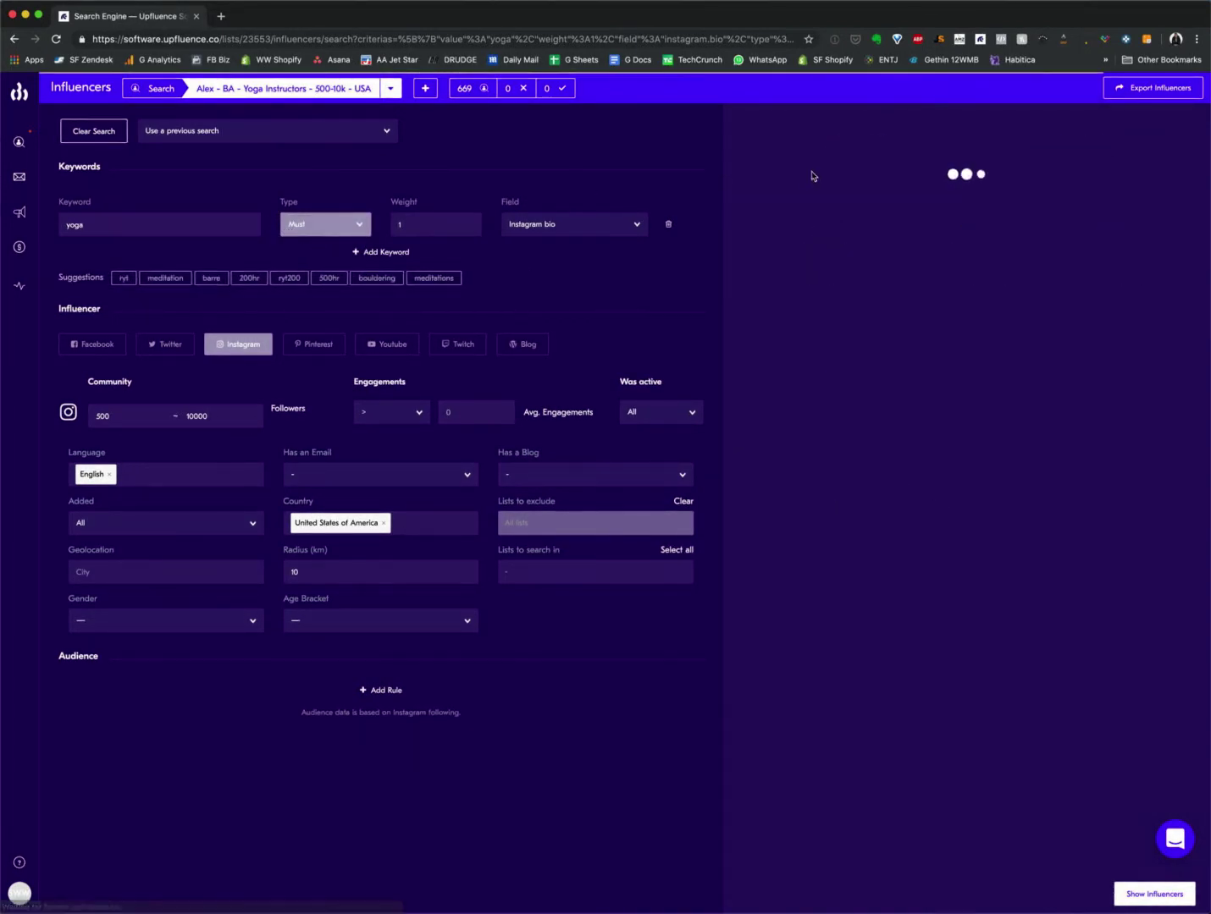
{"action": "left_click_drag", "start_coordinate": [829, 161], "coordinate": [878, 161]}
{"action": "left_click", "coordinate": [878, 161]}
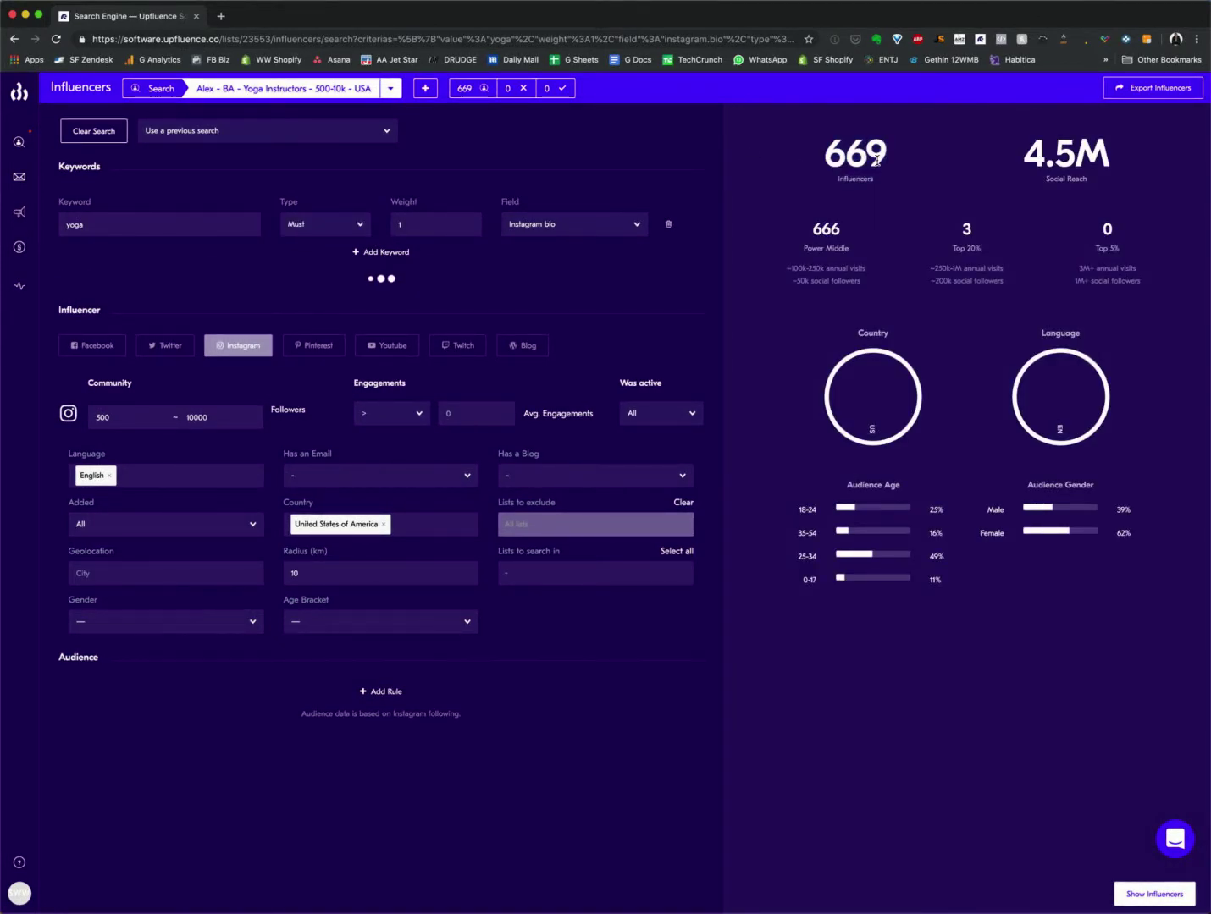
Step: Replace the yoga keyword with pilates and check the number of matching influencers
{"action": "left_click_drag", "start_coordinate": [102, 224], "coordinate": [66, 224]}
{"action": "type", "text": "pilates"}
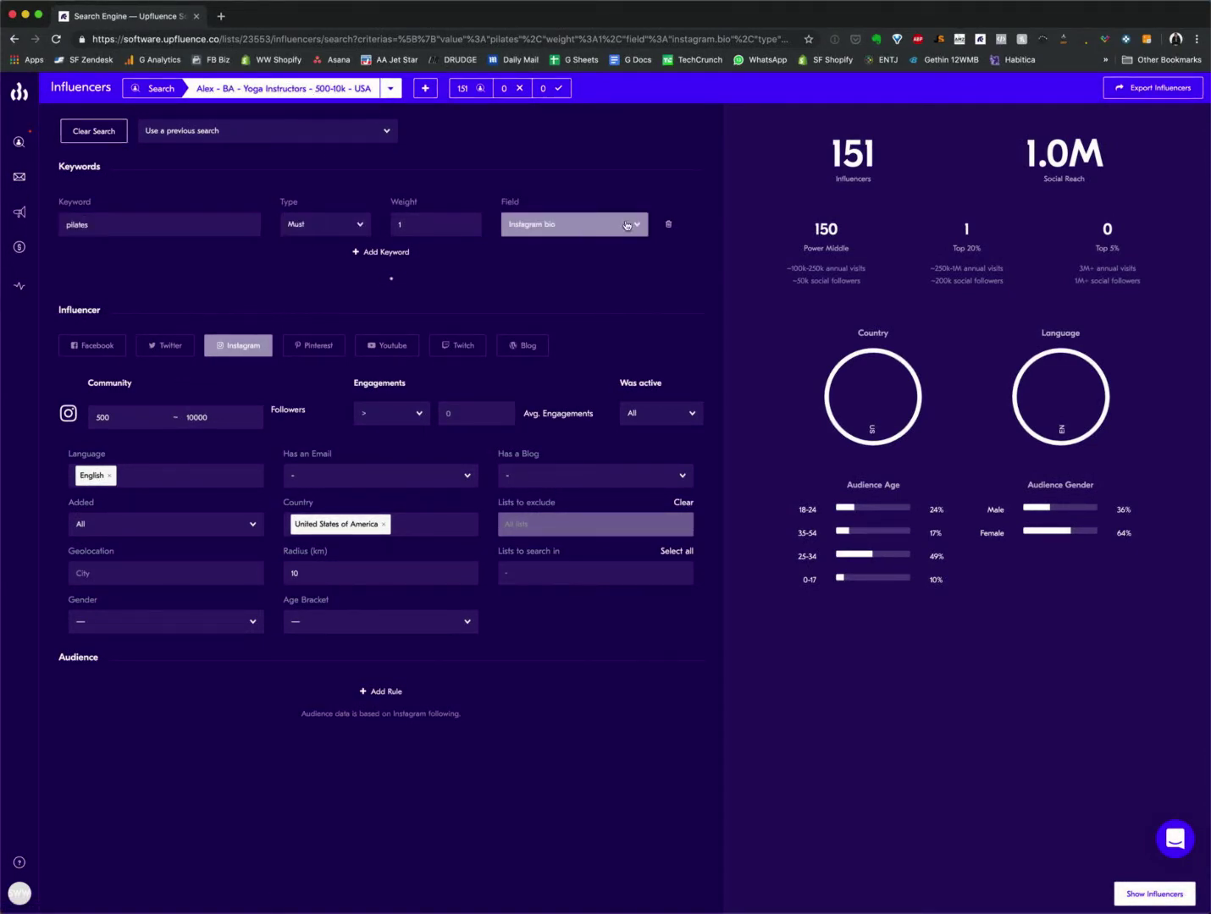
{"action": "left_click_drag", "start_coordinate": [832, 156], "coordinate": [884, 171]}
{"action": "left_click", "coordinate": [804, 157]}
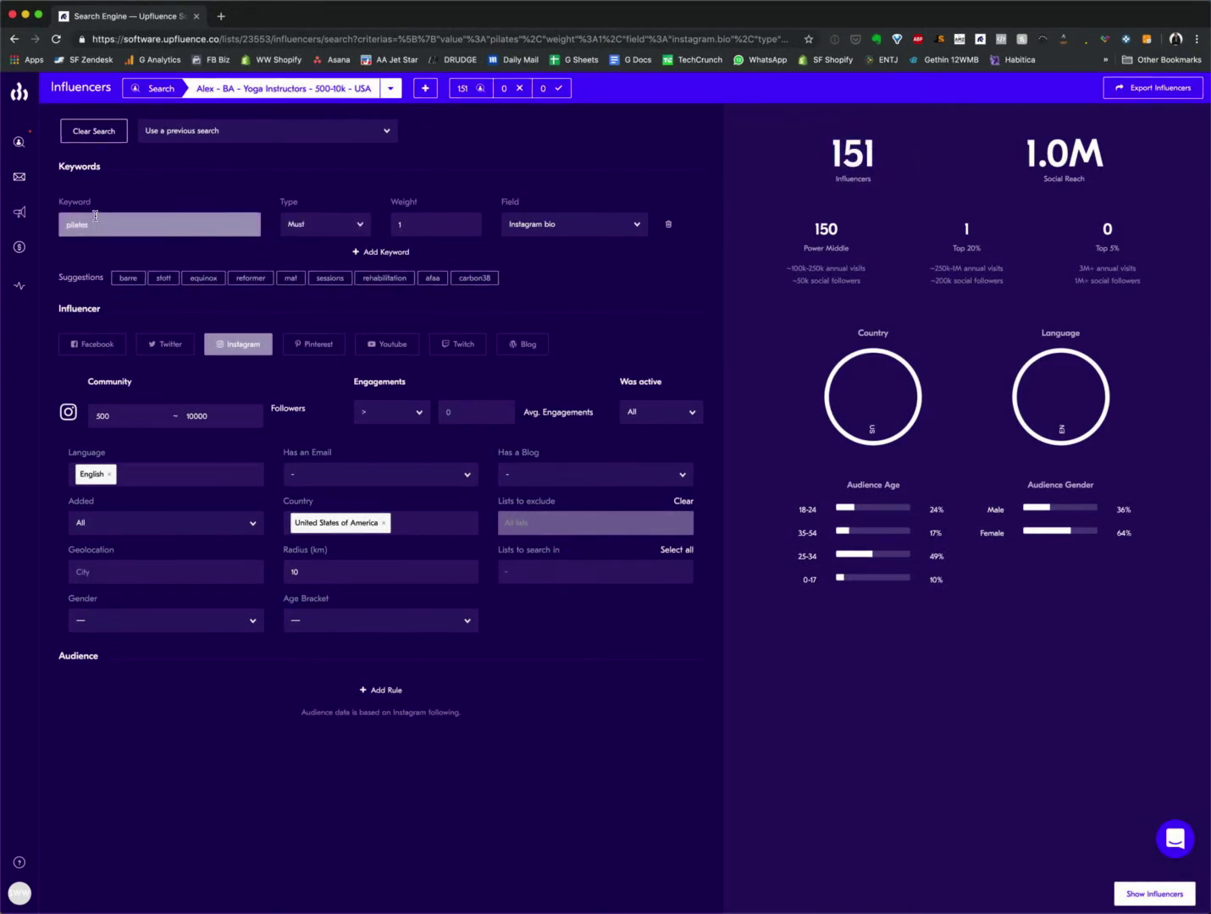
Step: Set the pilates keyword's type to Should and its field to Instagram content, and check the number of matching influencers
{"action": "left_click", "coordinate": [307, 224]}
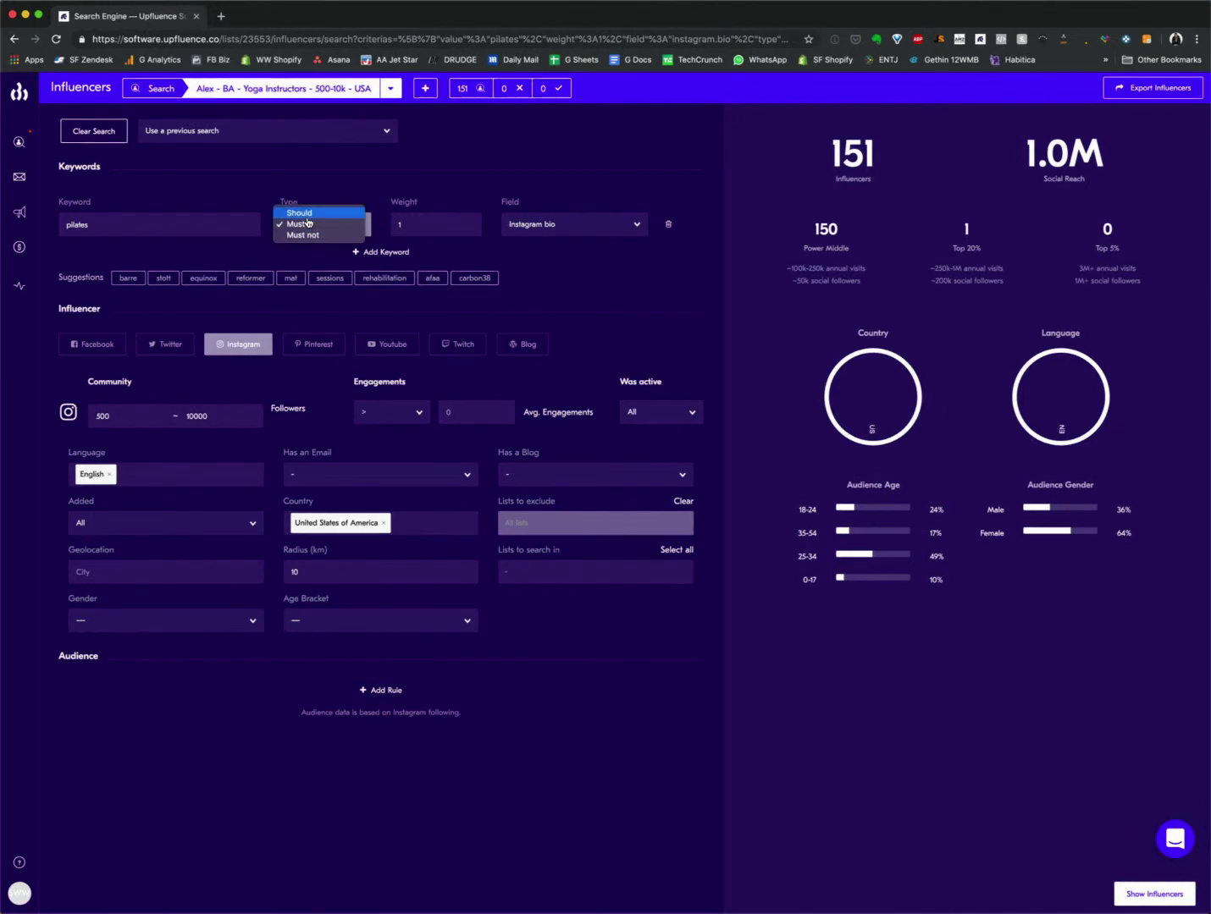
{"action": "left_click", "coordinate": [300, 213]}
{"action": "left_click", "coordinate": [551, 225]}
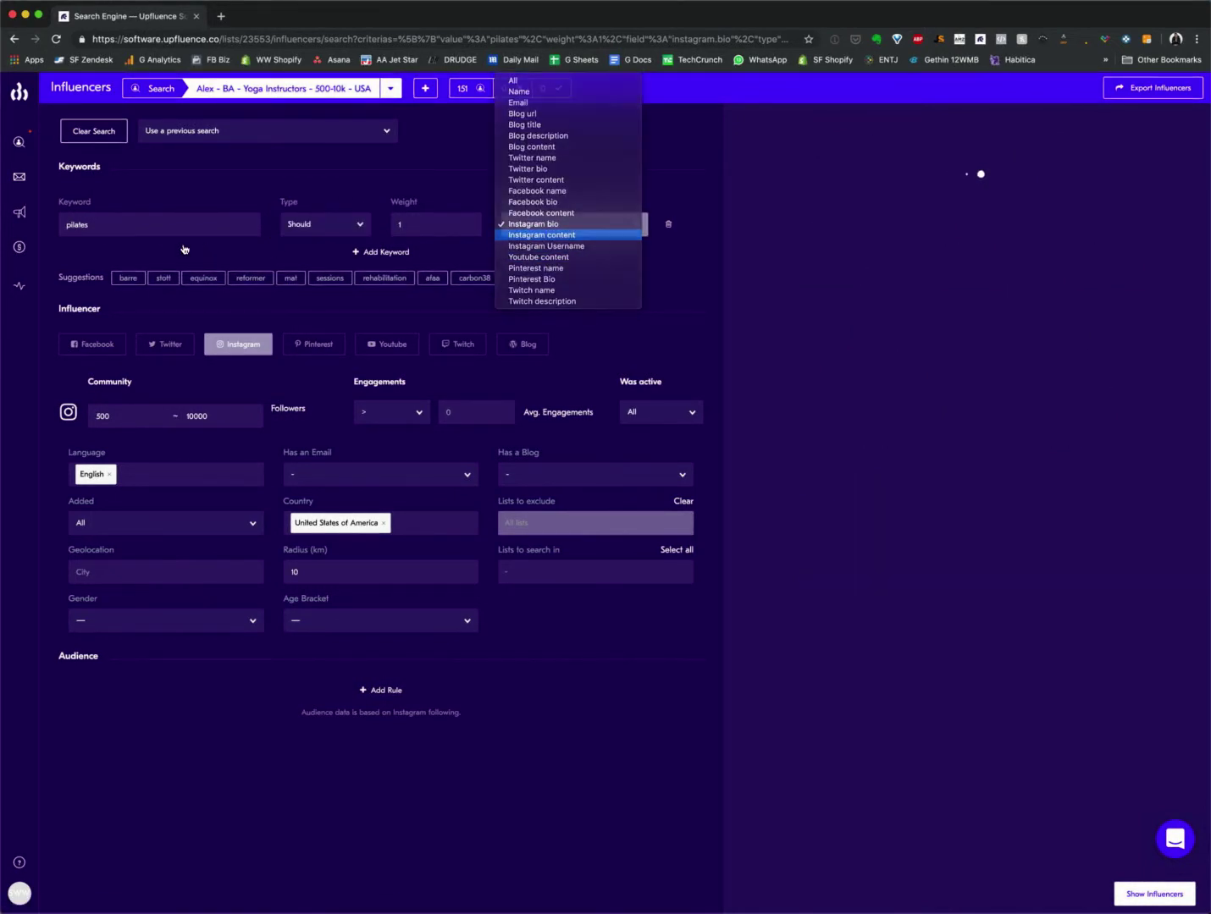
{"action": "key", "text": "Return"}
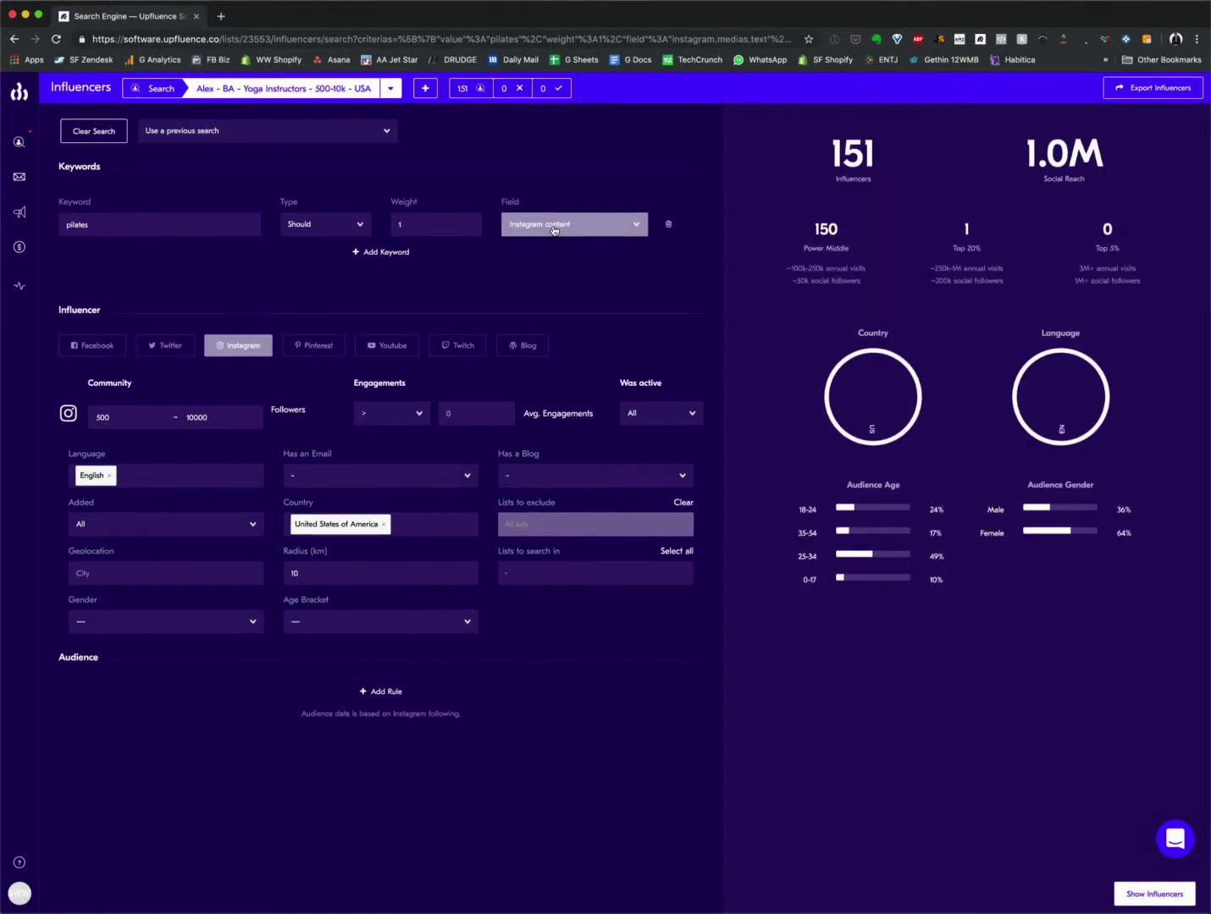
{"action": "left_click_drag", "start_coordinate": [880, 180], "coordinate": [873, 159]}
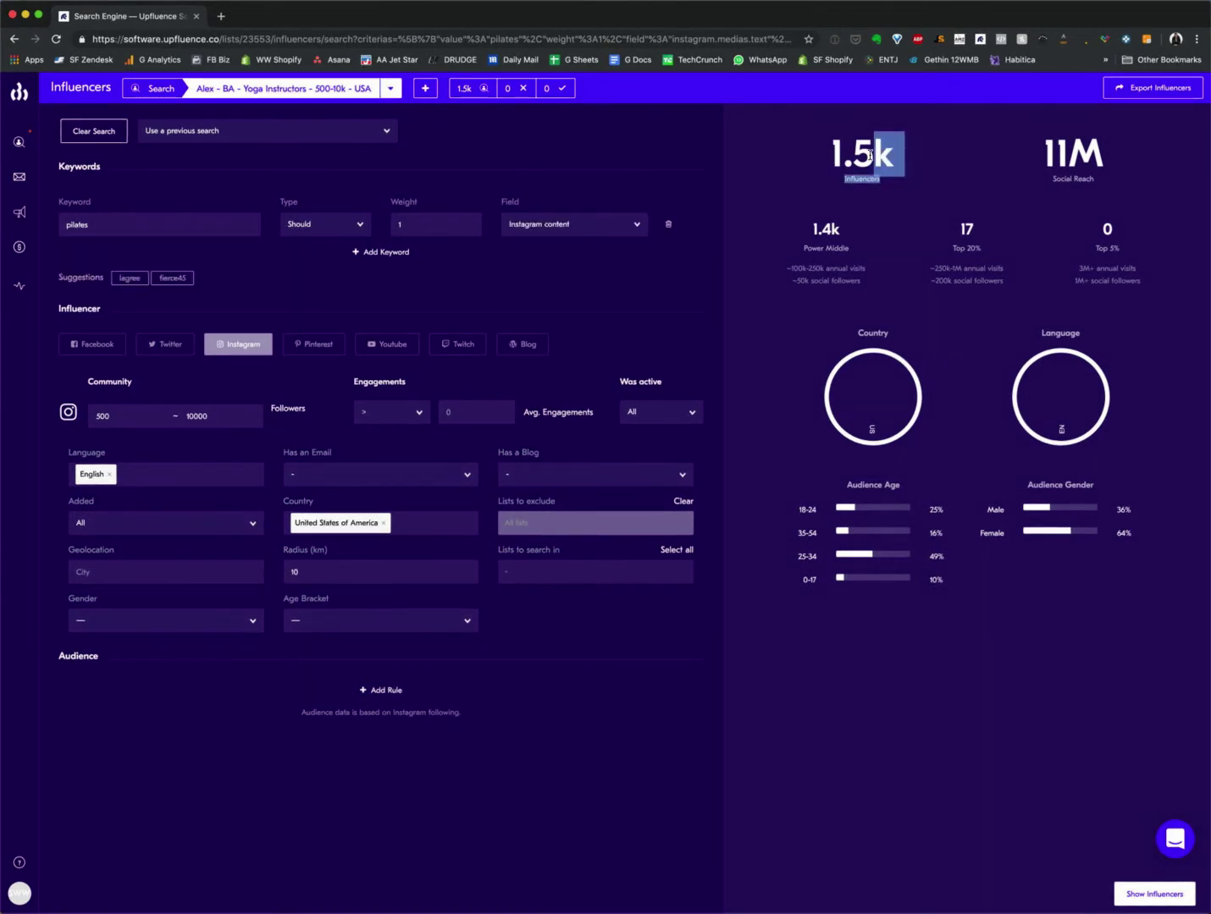
{"action": "left_click", "coordinate": [827, 169]}
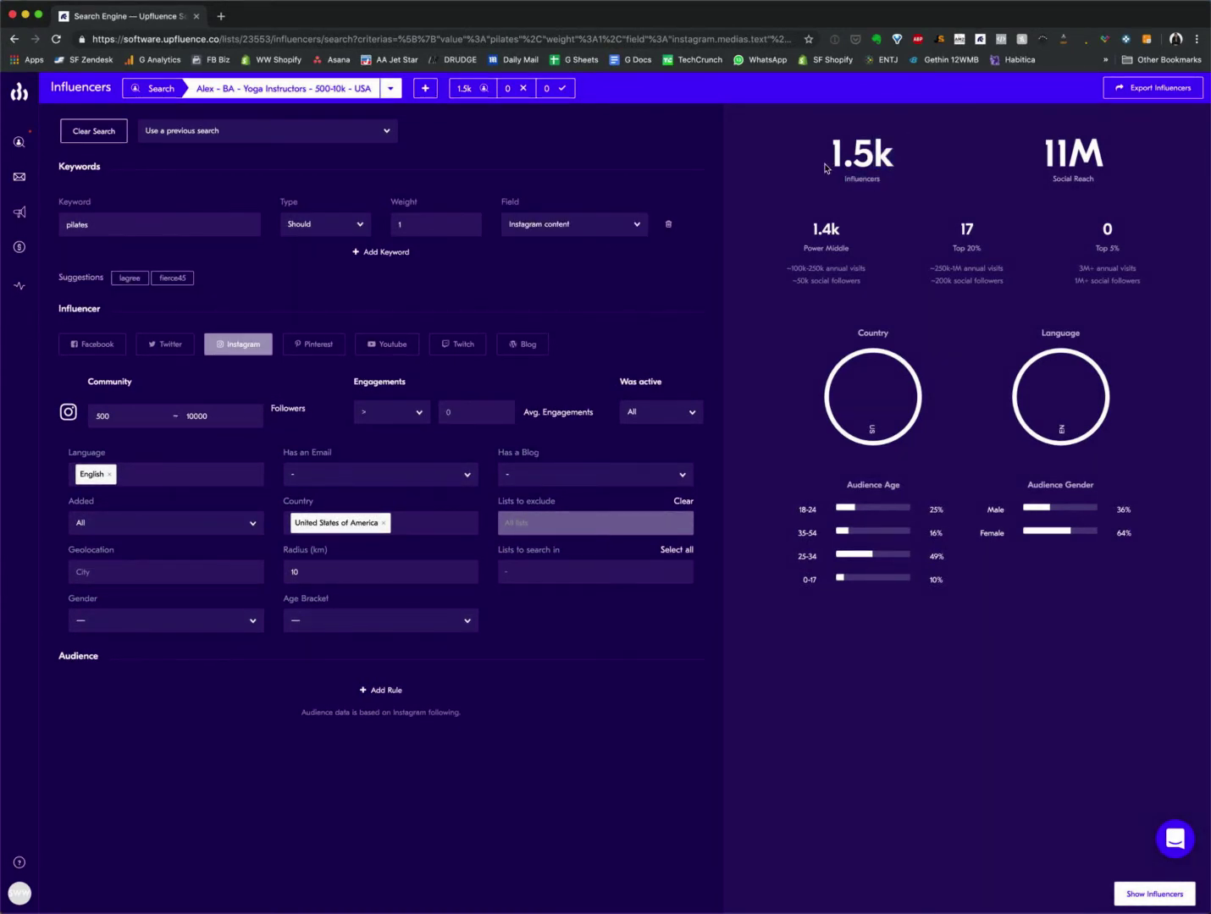